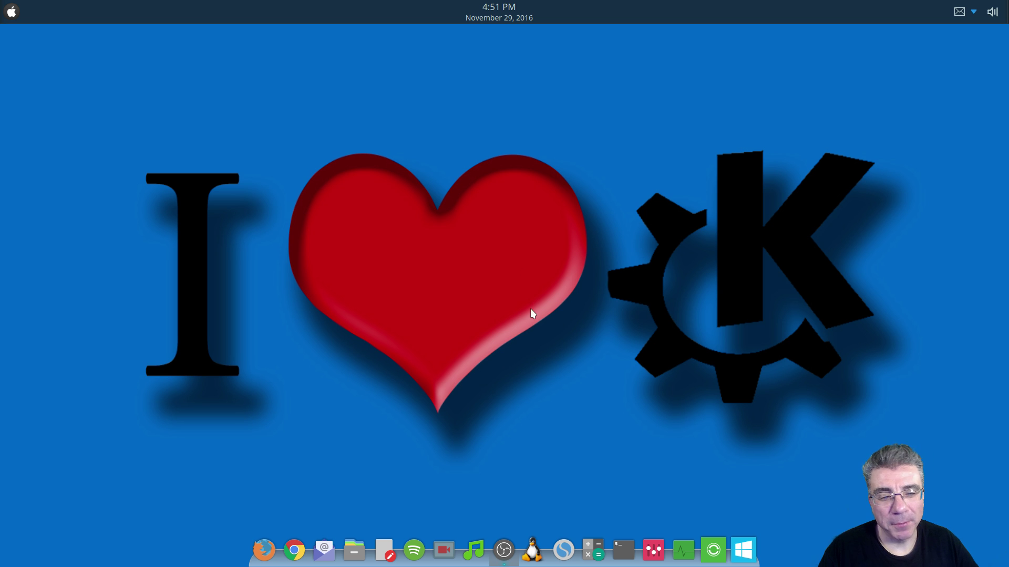
- Launch System Settings and open Standard Shortcuts from the Workspace Shortcuts entry
click(651, 545)
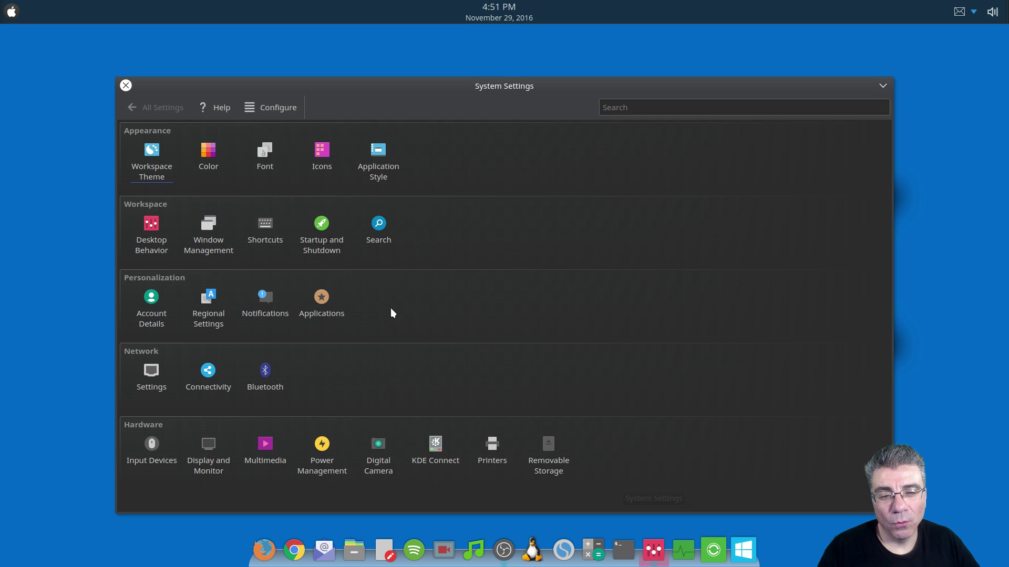
mouse_move(194, 241)
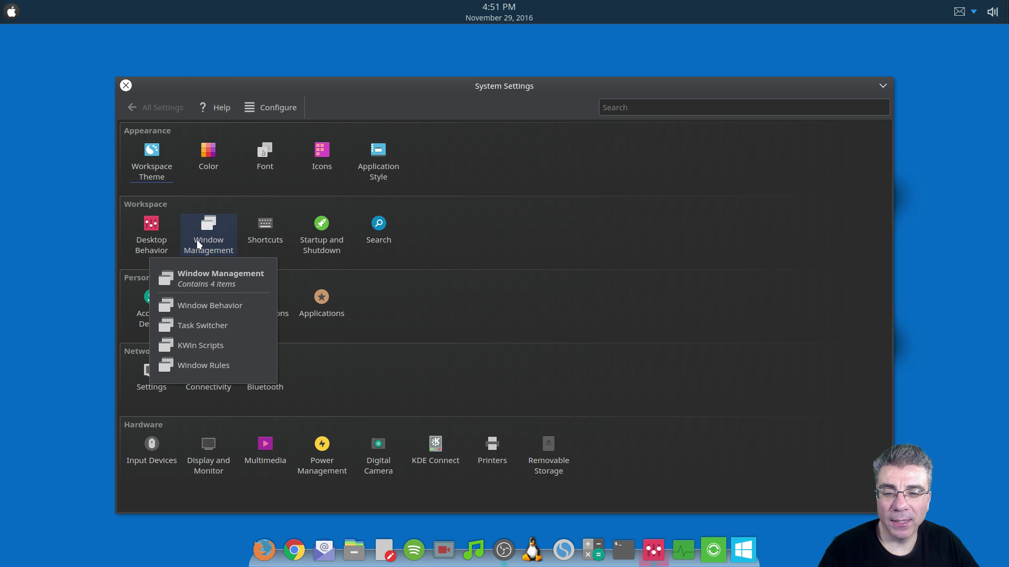
mouse_move(256, 231)
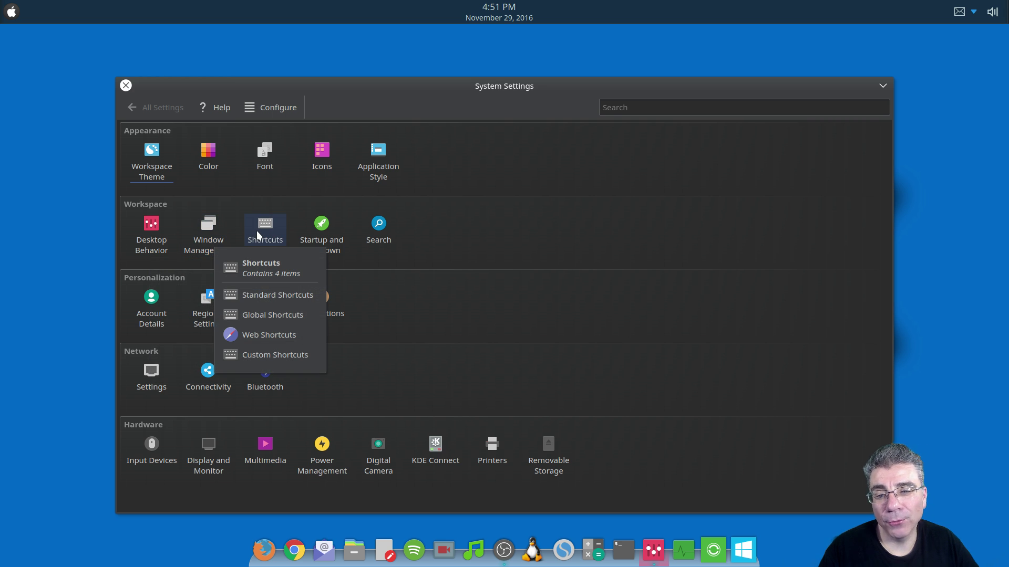
click(256, 231)
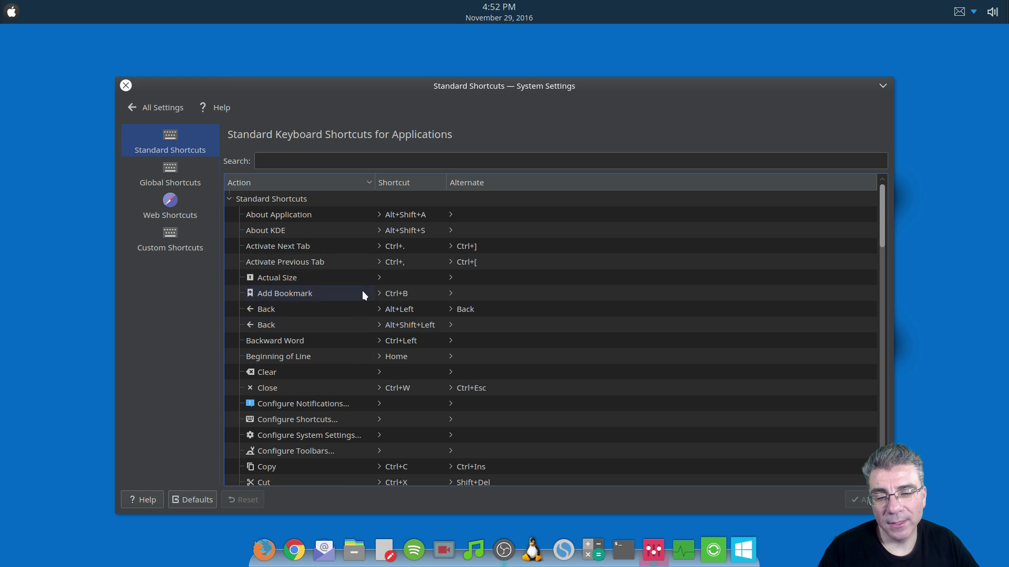
- Scroll through the standard actions list with their shortcuts and alternates
scroll(393, 416, down, 5)
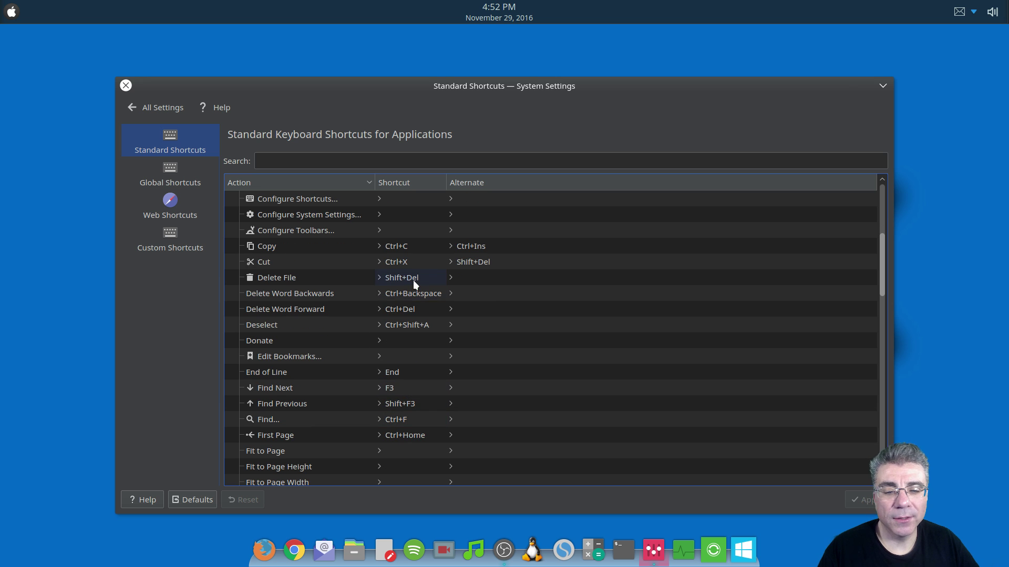
scroll(399, 284, up, 3)
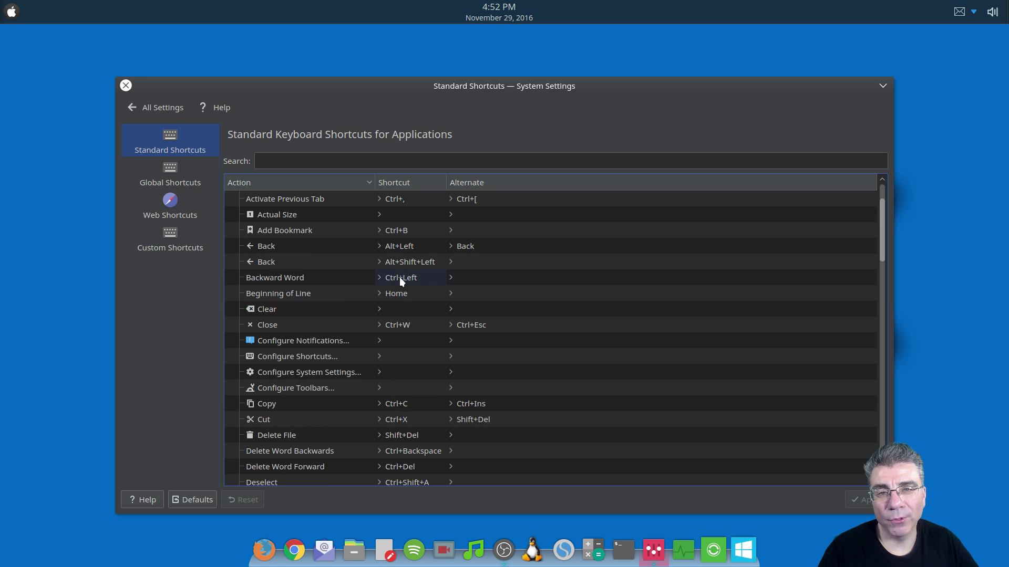
scroll(399, 279, up, 2)
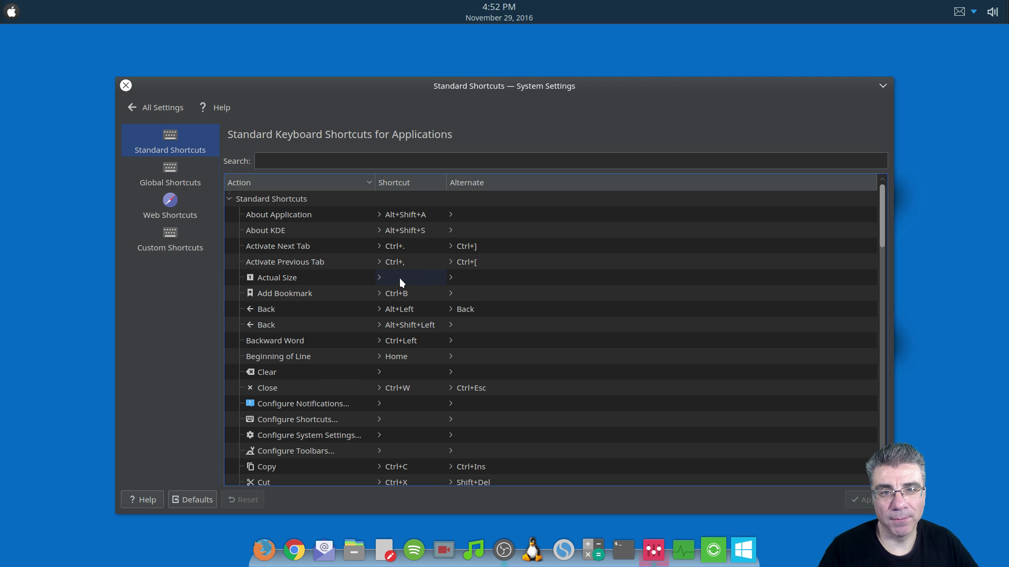
scroll(462, 351, down, 2)
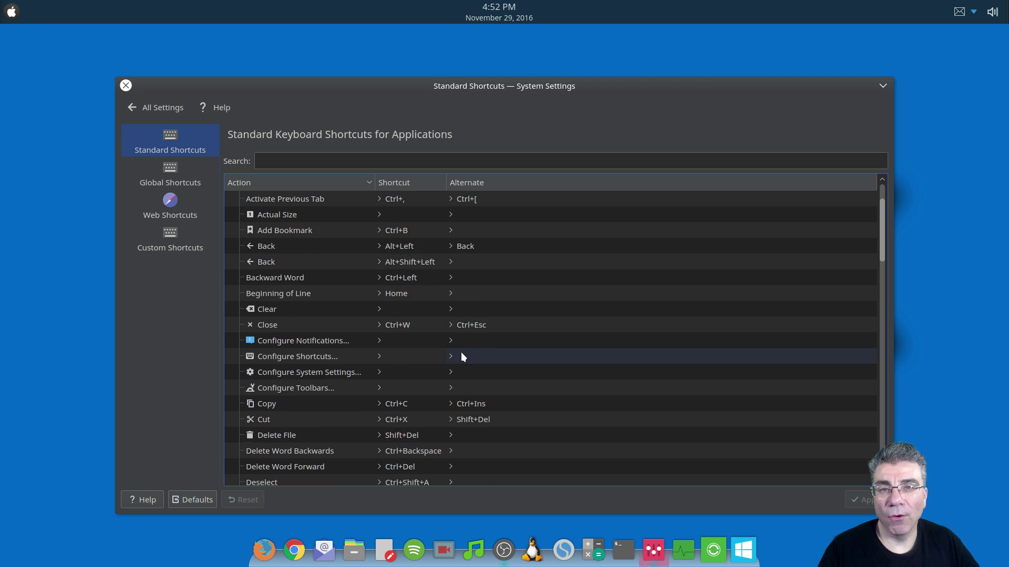
scroll(463, 356, down, 3)
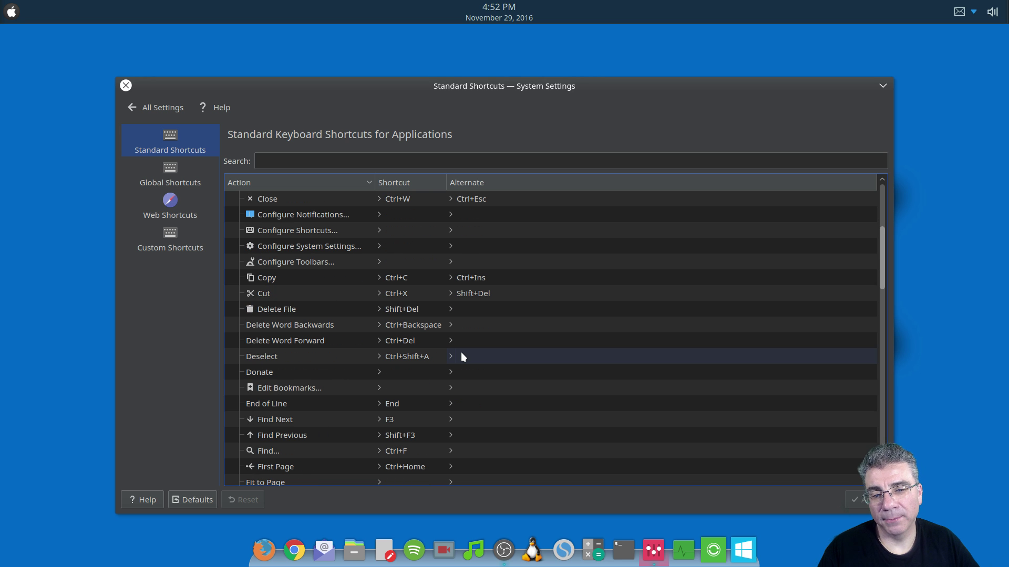
scroll(463, 358, down, 1)
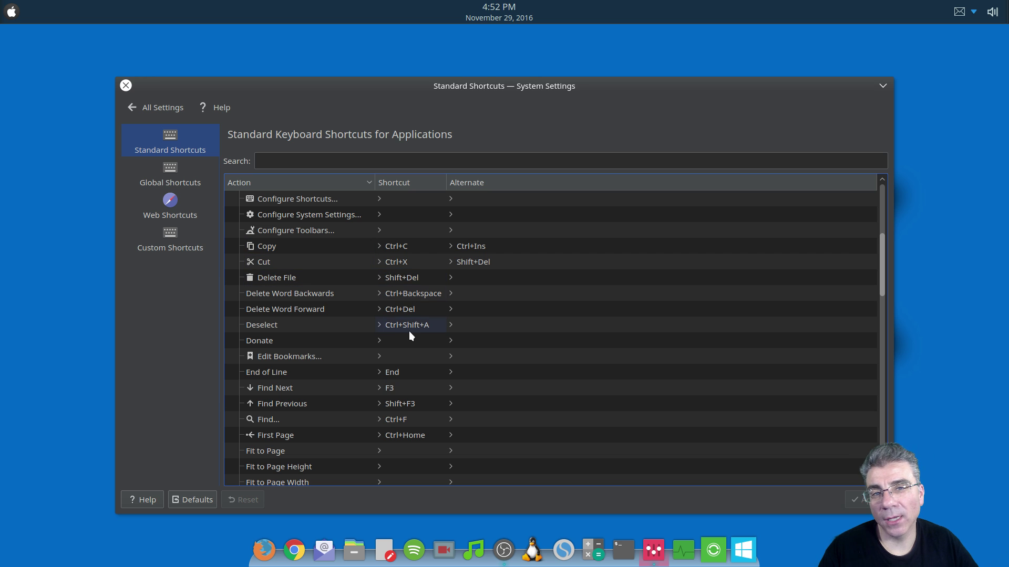
scroll(412, 326, up, 5)
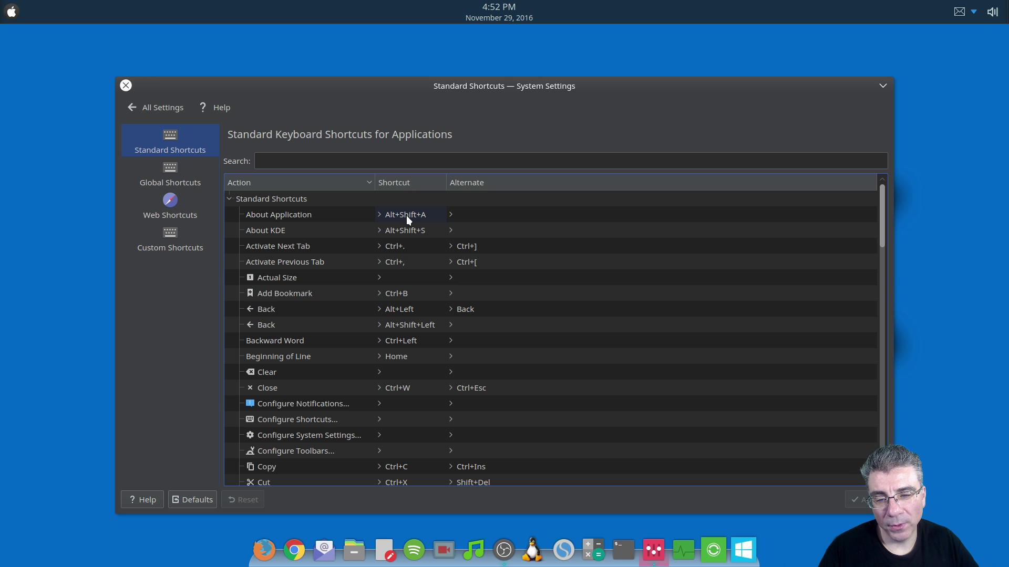
click(359, 536)
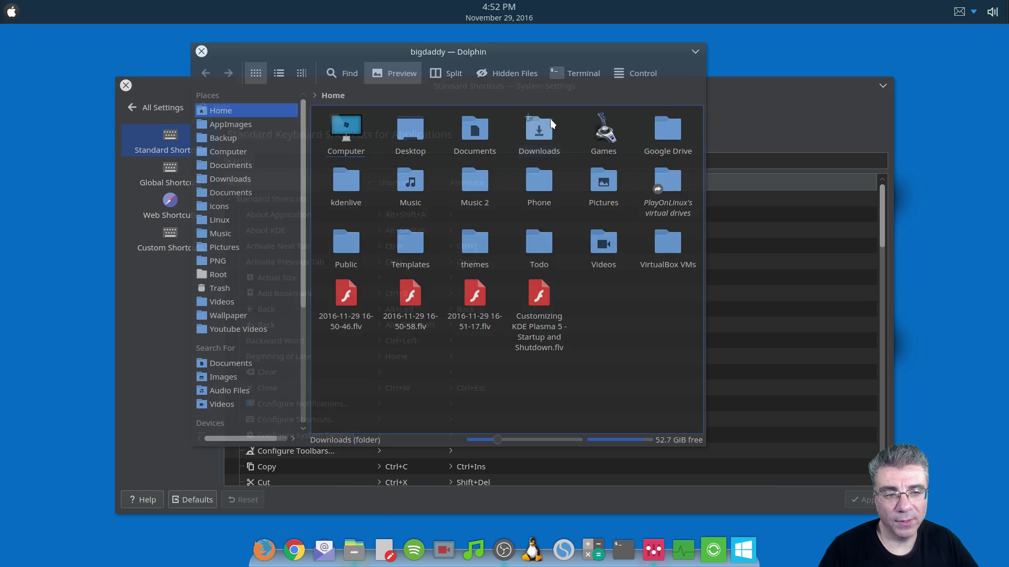
drag(560, 58, 798, 76)
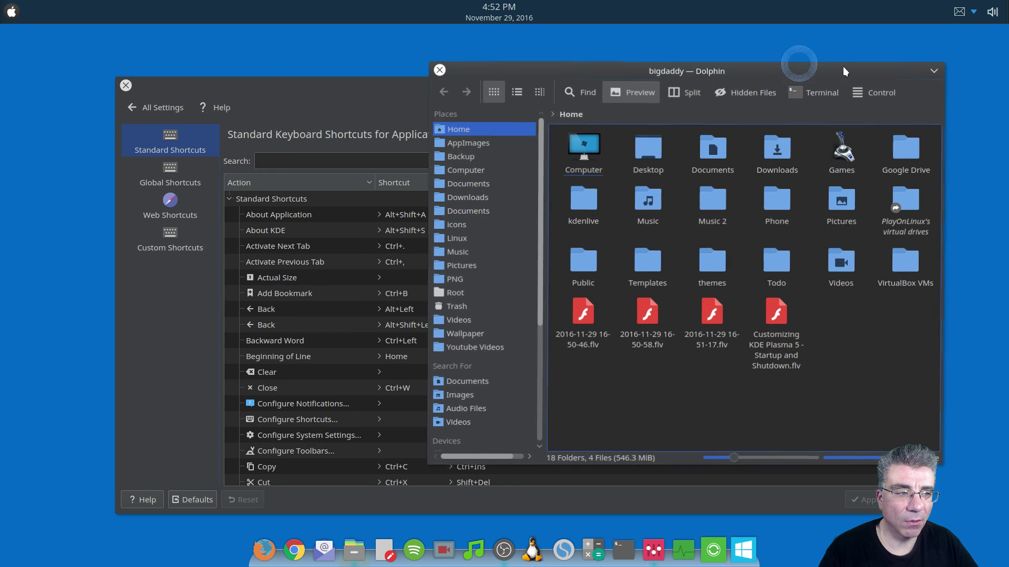
click(872, 94)
mouse_move(876, 341)
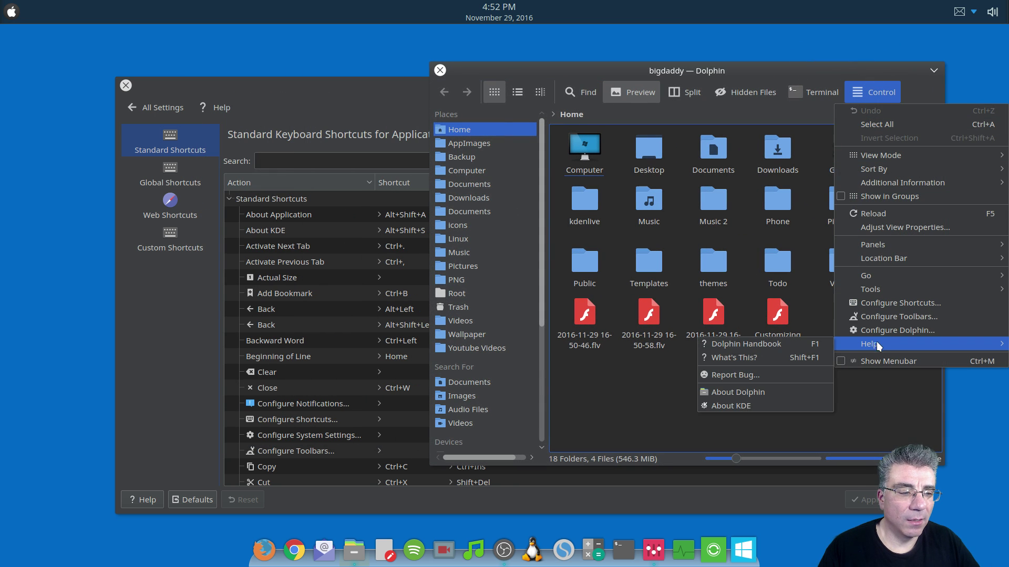
click(744, 388)
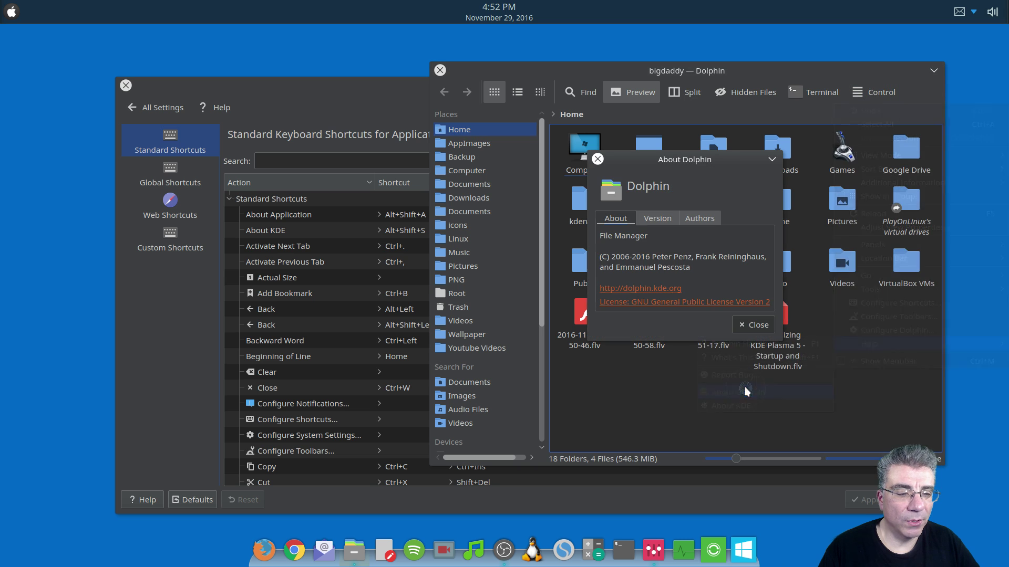
click(597, 160)
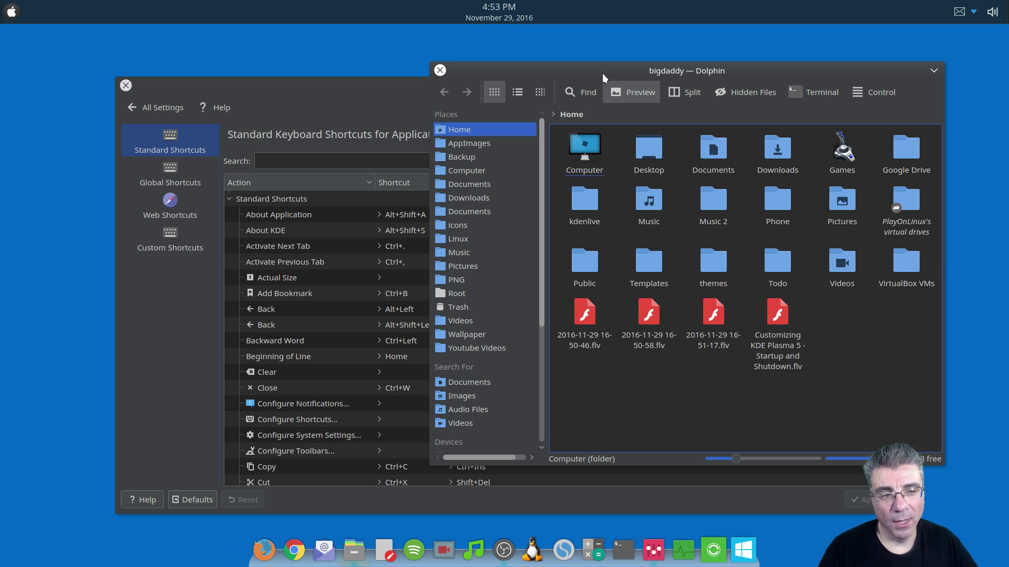
drag(602, 74, 612, 74)
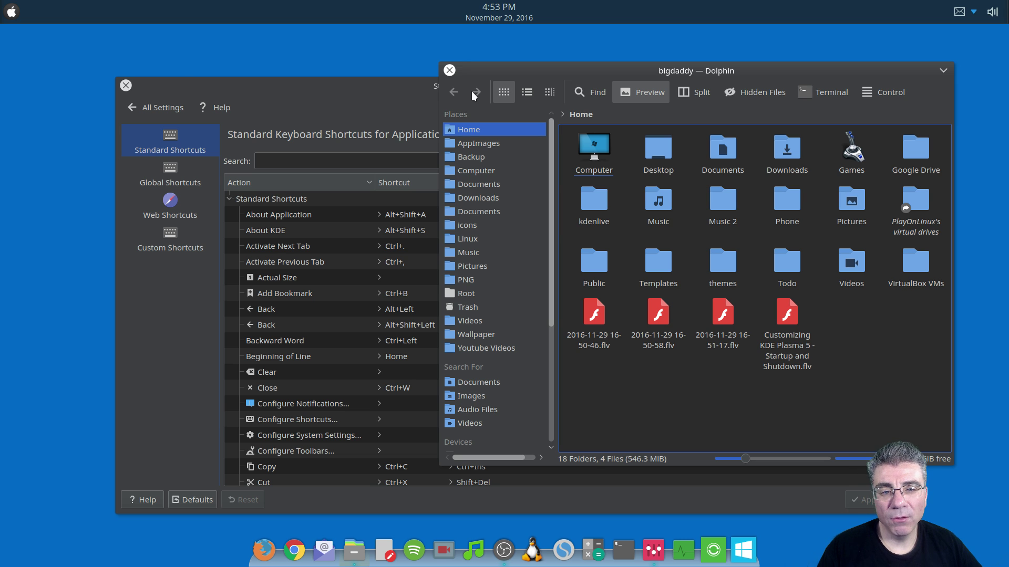
click(450, 70)
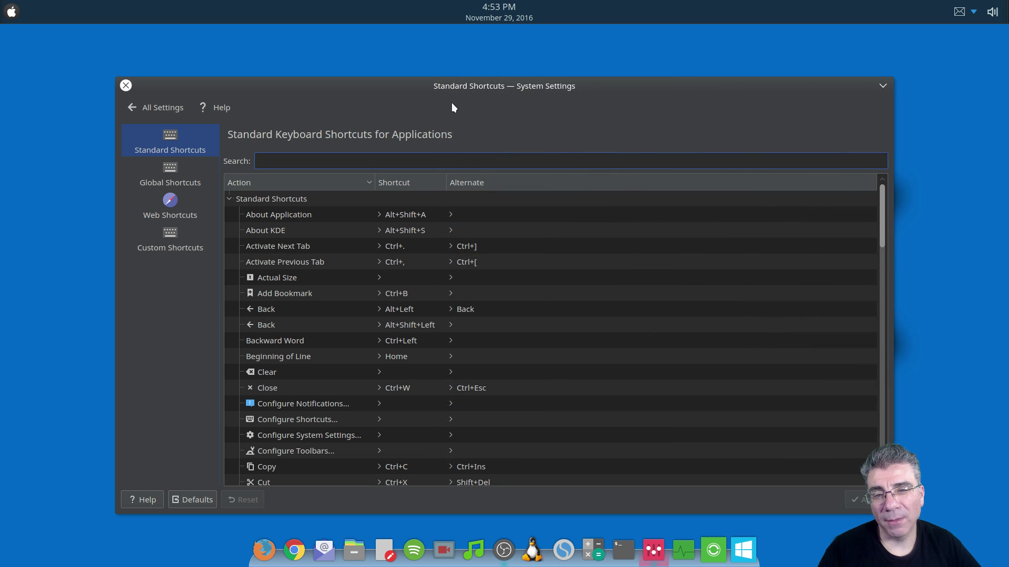
- Go to Global Shortcuts and select Audio Volume to list its Mute and Volume Up shortcuts
scroll(405, 291, down, 12)
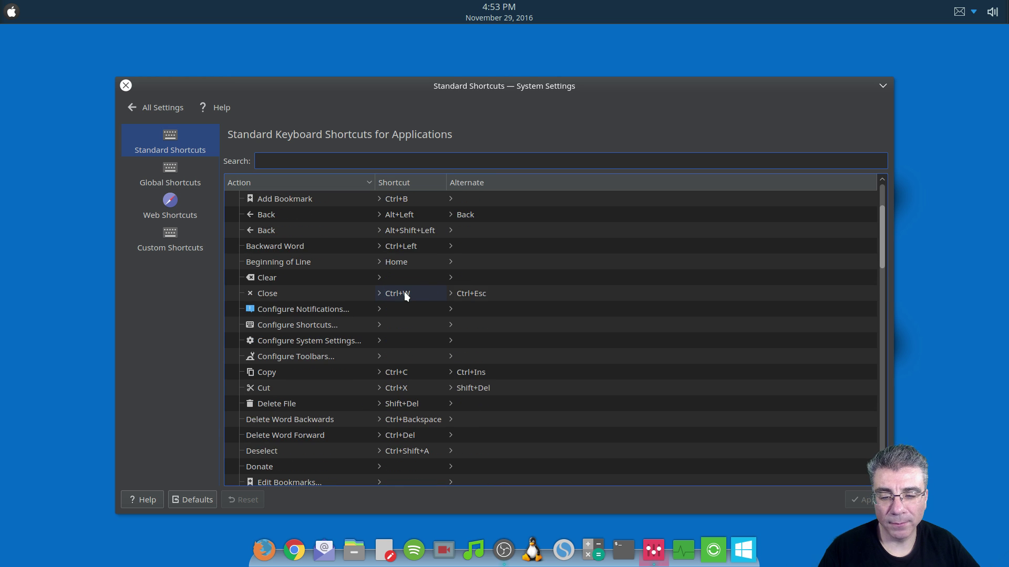
scroll(405, 295, down, 3)
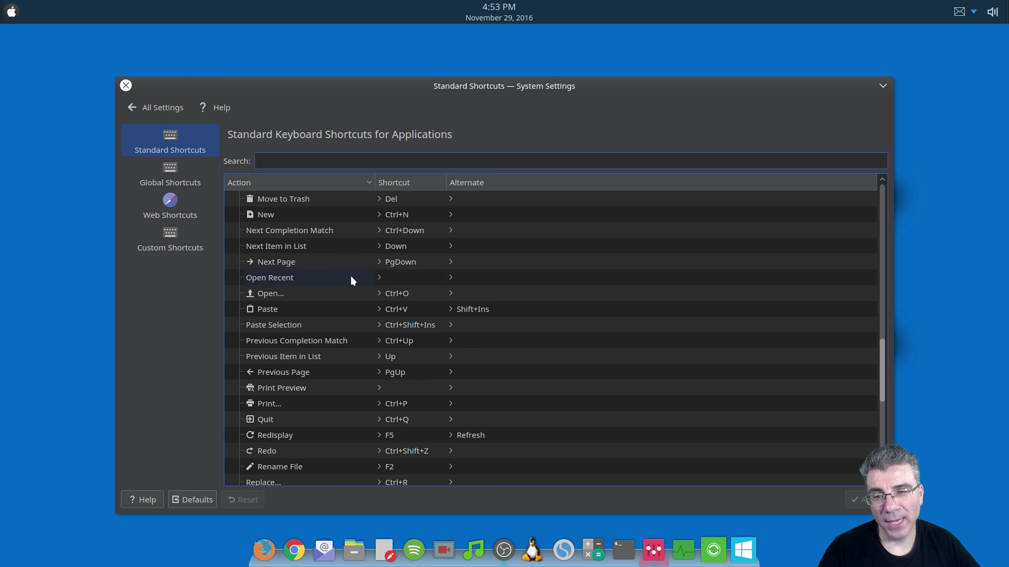
click(178, 176)
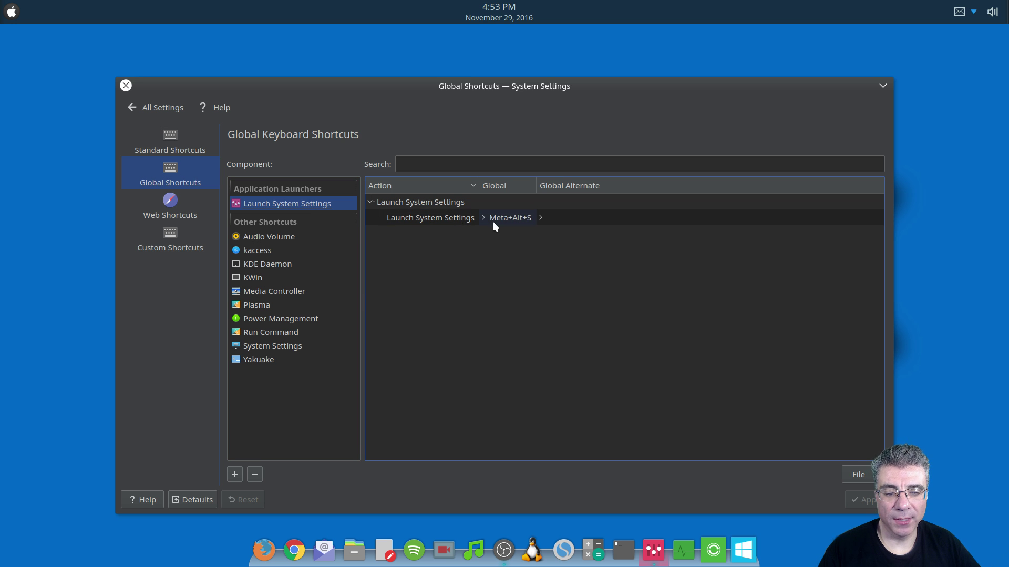
click(126, 85)
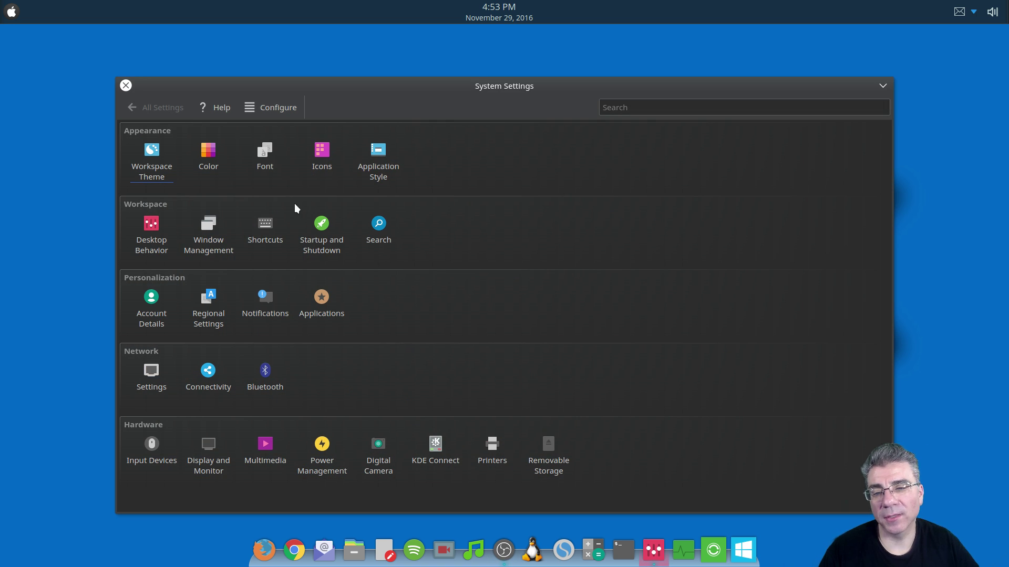
click(274, 231)
click(172, 169)
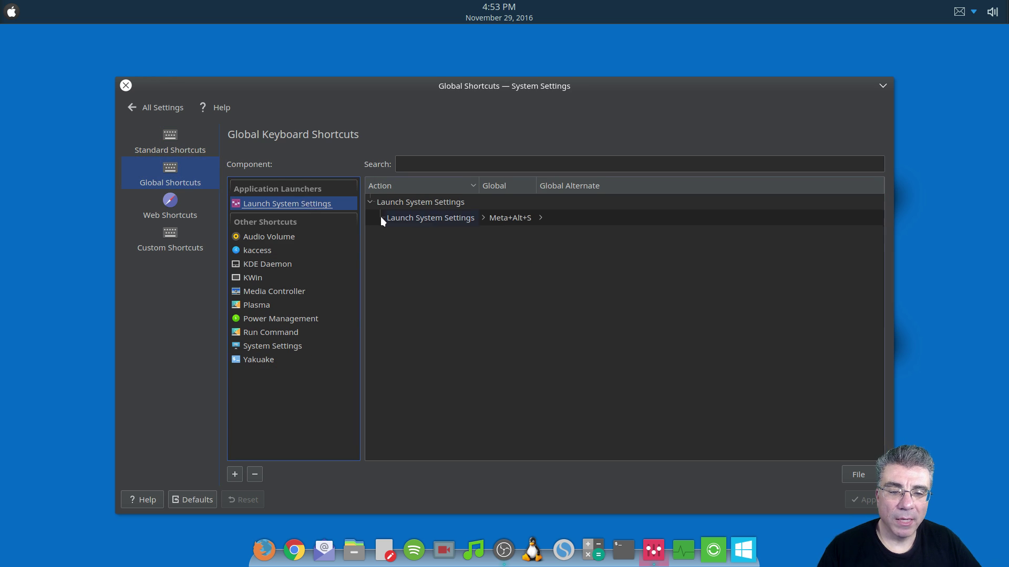
click(280, 239)
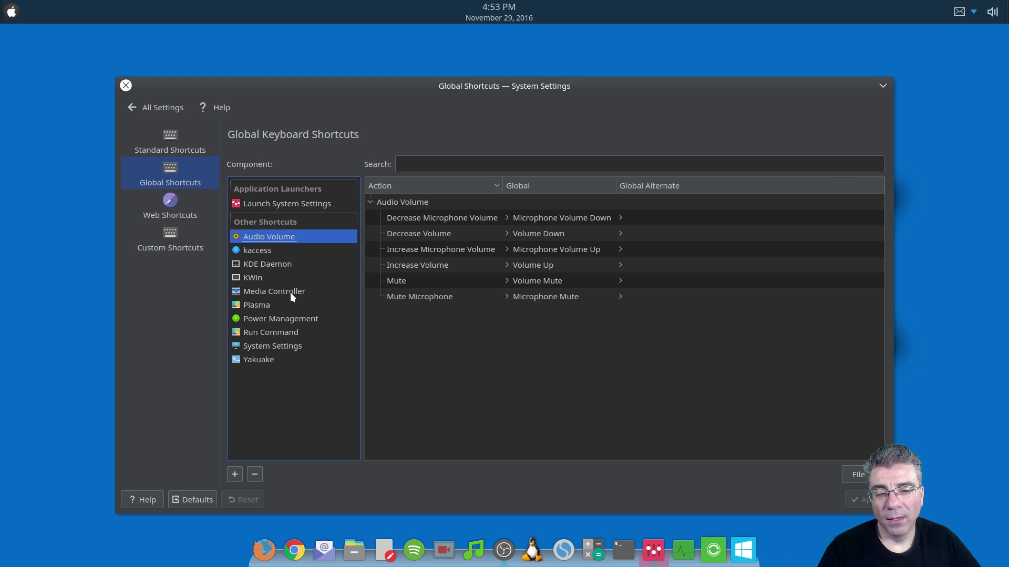
- Browse Media Controller, Audio Volume and kaccess, ending on KDE Daemon's Ctrl+Alt+K layout shortcut
click(253, 293)
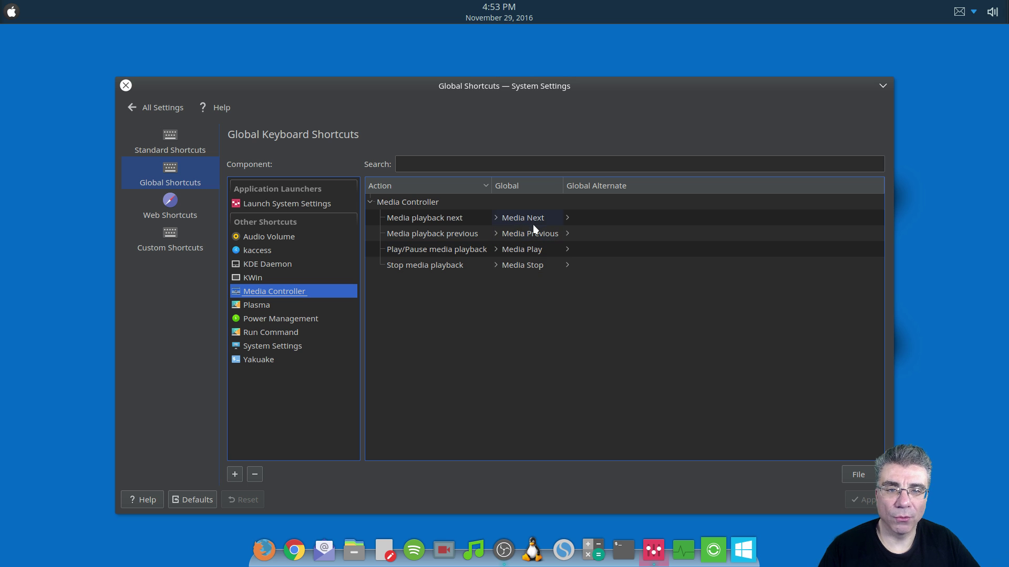
click(284, 231)
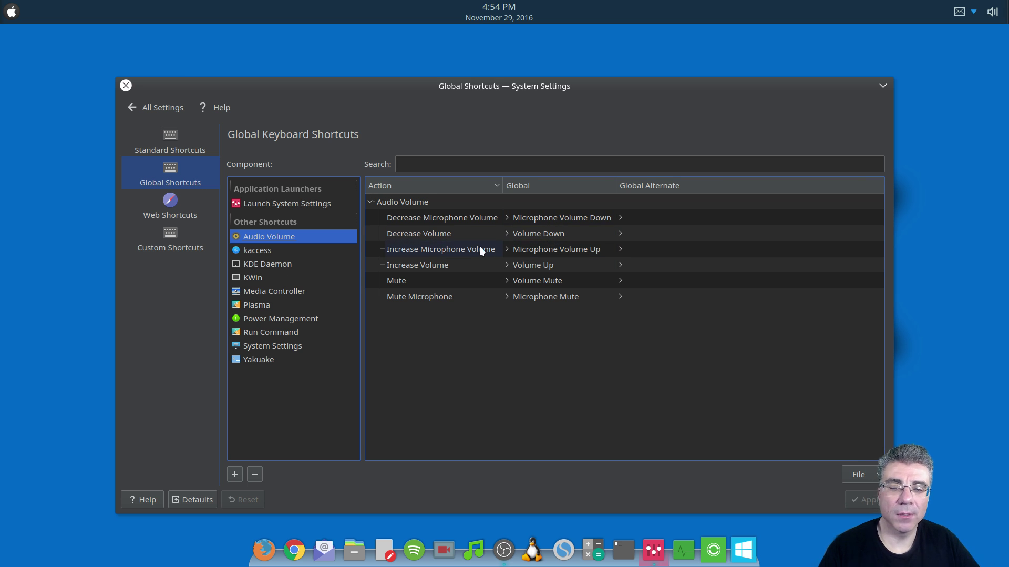
click(279, 291)
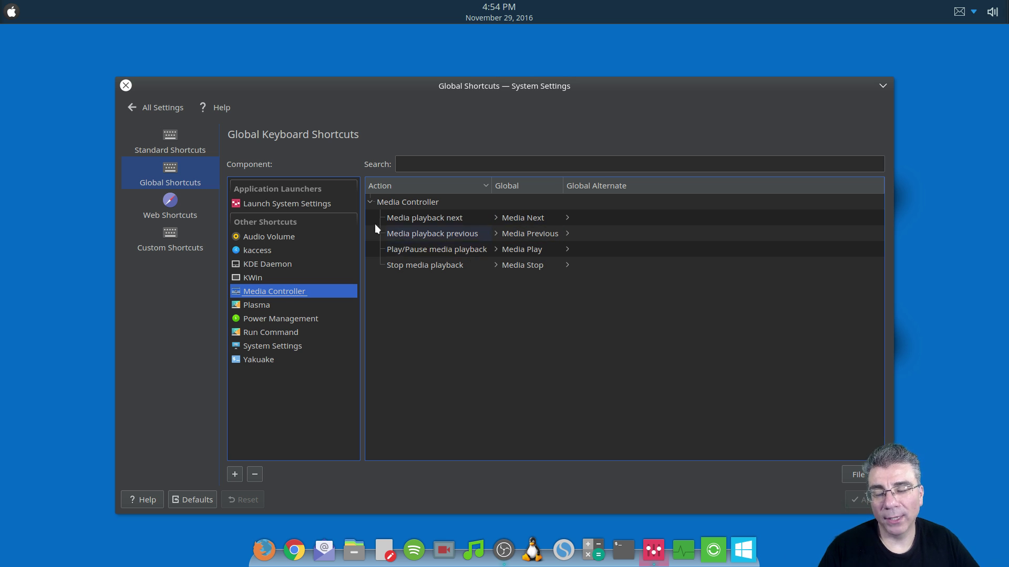
click(265, 255)
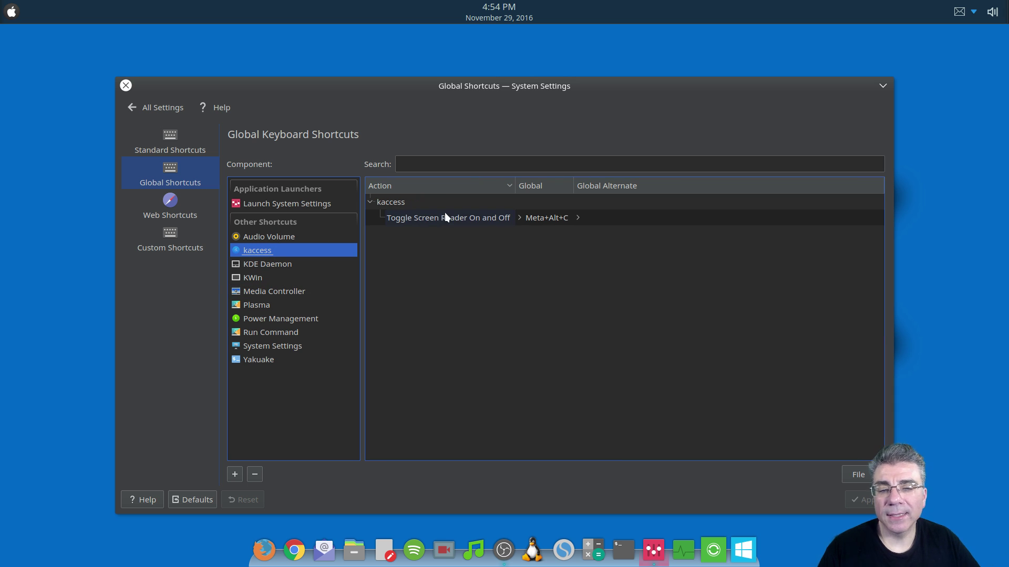
click(269, 264)
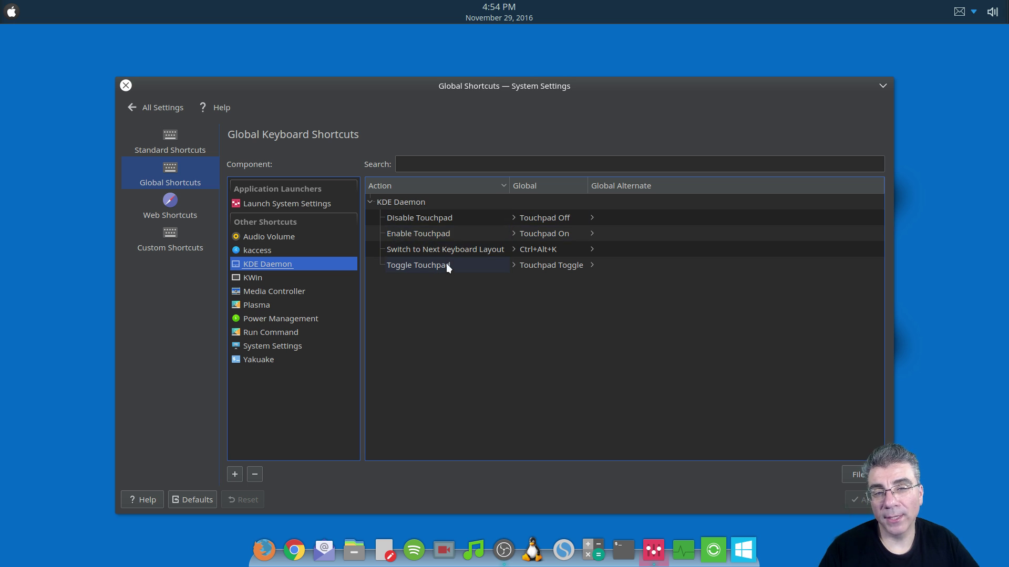
- Select KWin and scroll through its window-management shortcuts like Kill Window on Ctrl+Alt+Esc
click(259, 277)
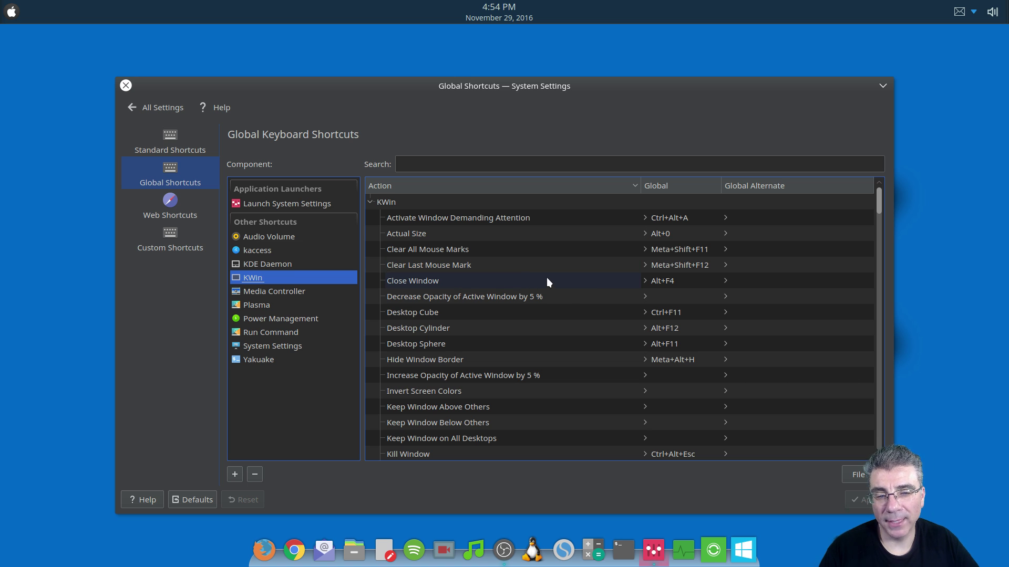
scroll(568, 280, down, 3)
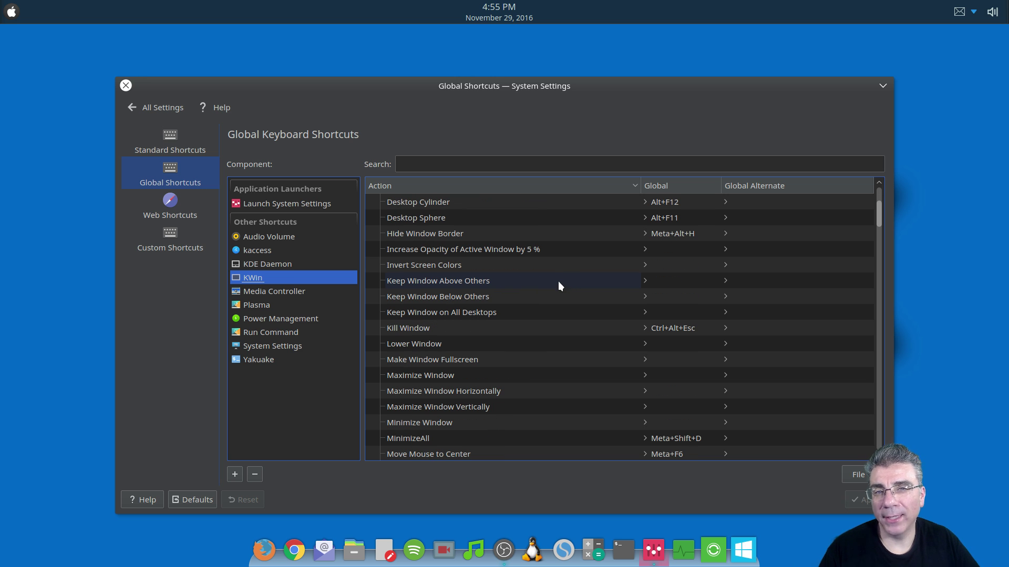
scroll(559, 285, down, 8)
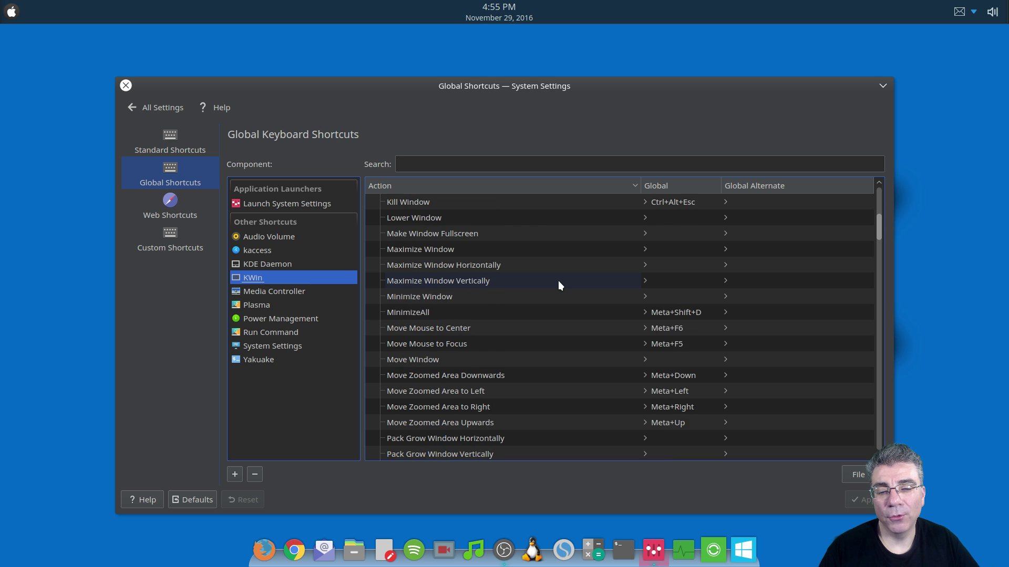
scroll(558, 284, down, 3)
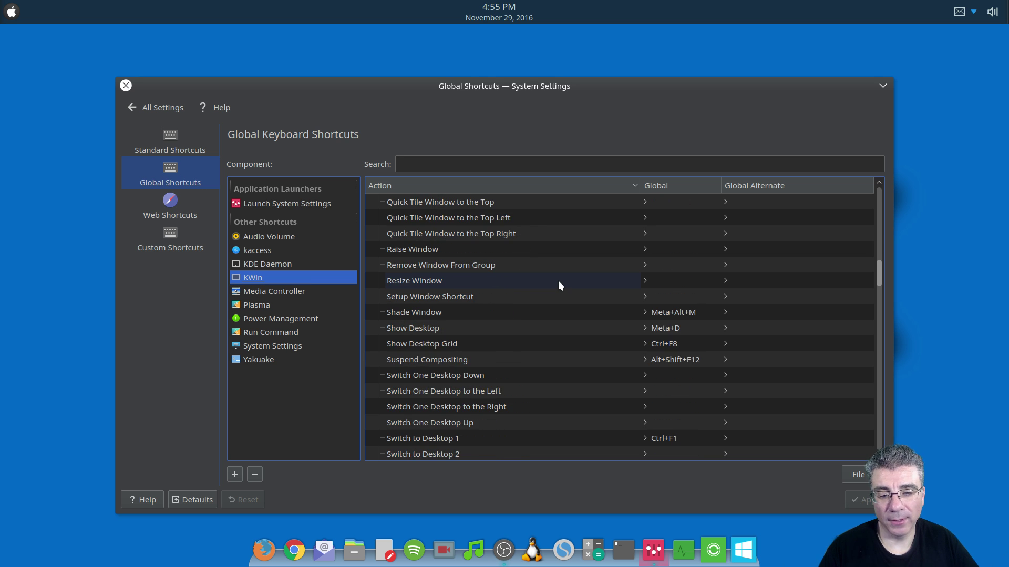
scroll(559, 284, up, 15)
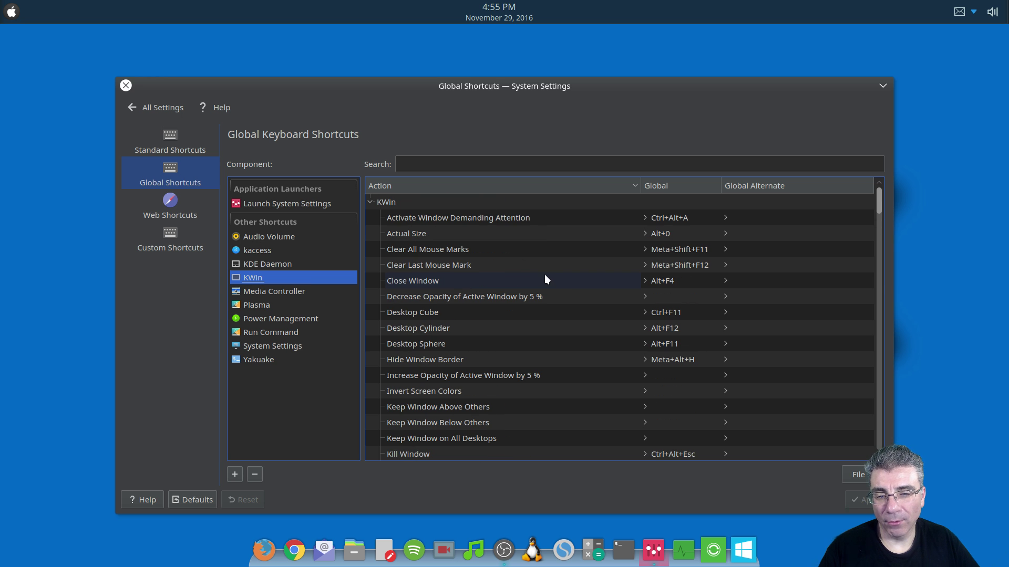
scroll(505, 299, down, 1)
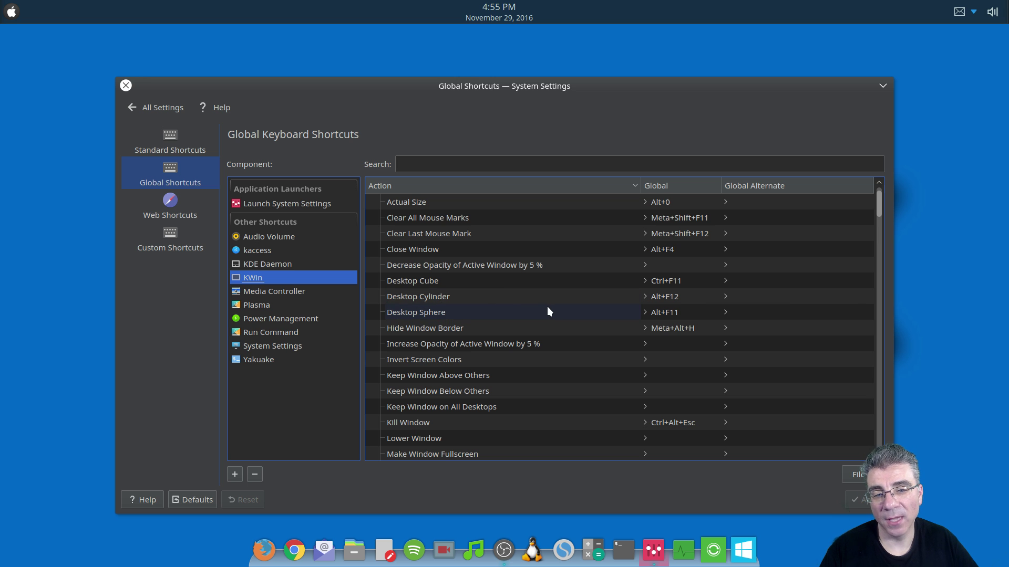
scroll(551, 306, up, 1)
- Keep scrolling KWin's shortcuts, then launch Dolphin from the dock and close it
scroll(531, 299, down, 1)
scroll(456, 252, up, 1)
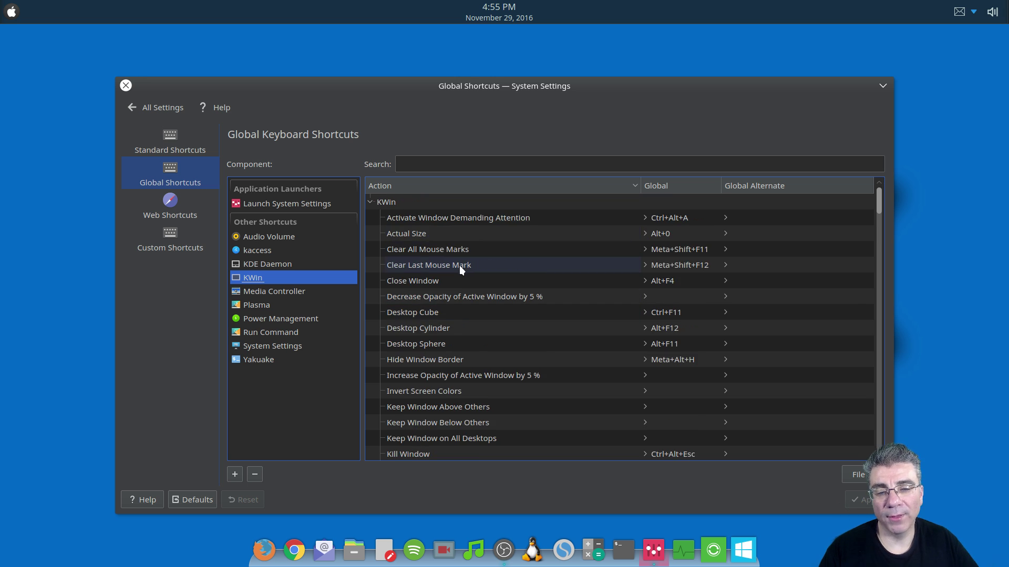
scroll(459, 266, down, 1)
scroll(460, 265, down, 3)
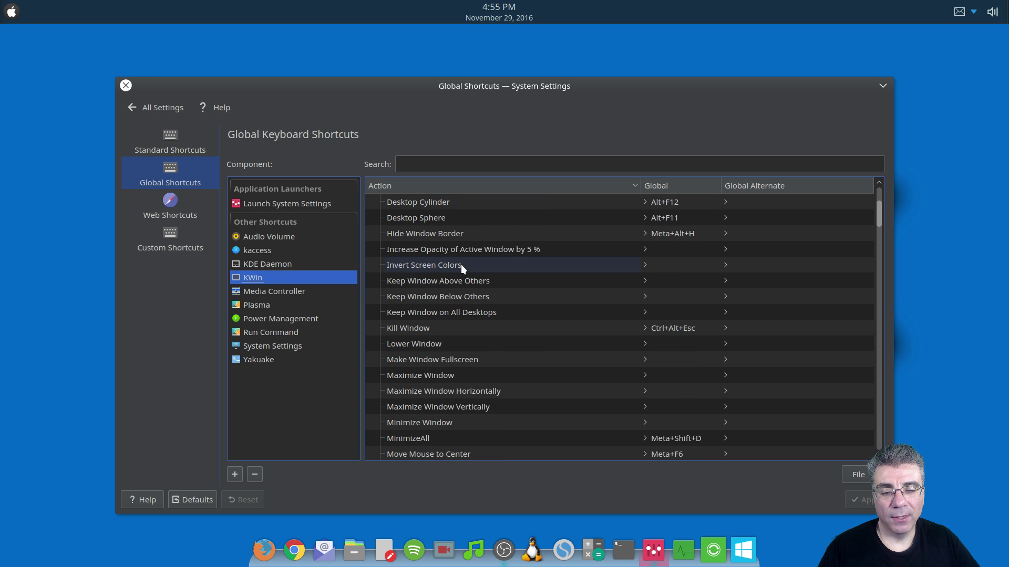
scroll(461, 264, down, 2)
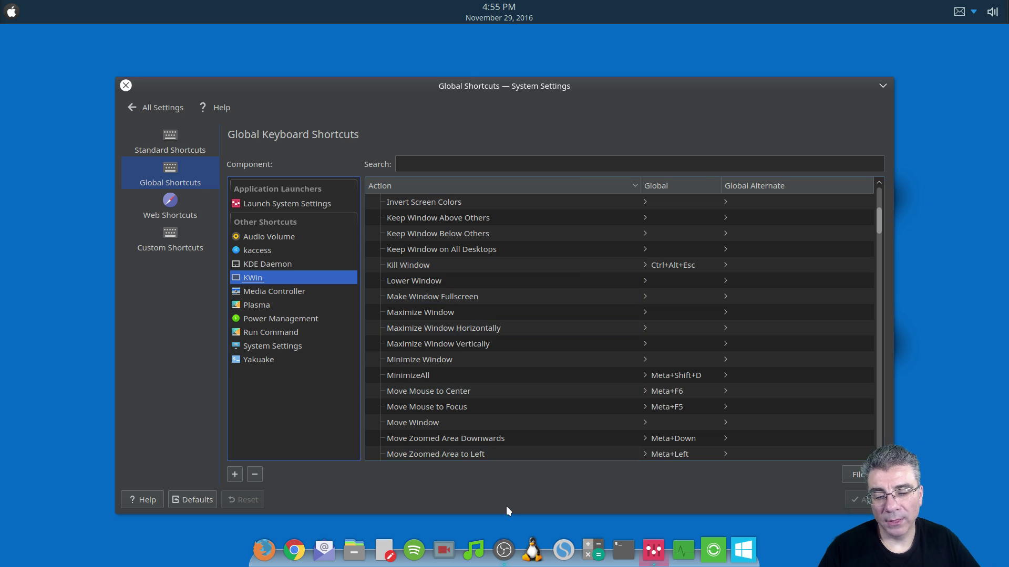
click(358, 552)
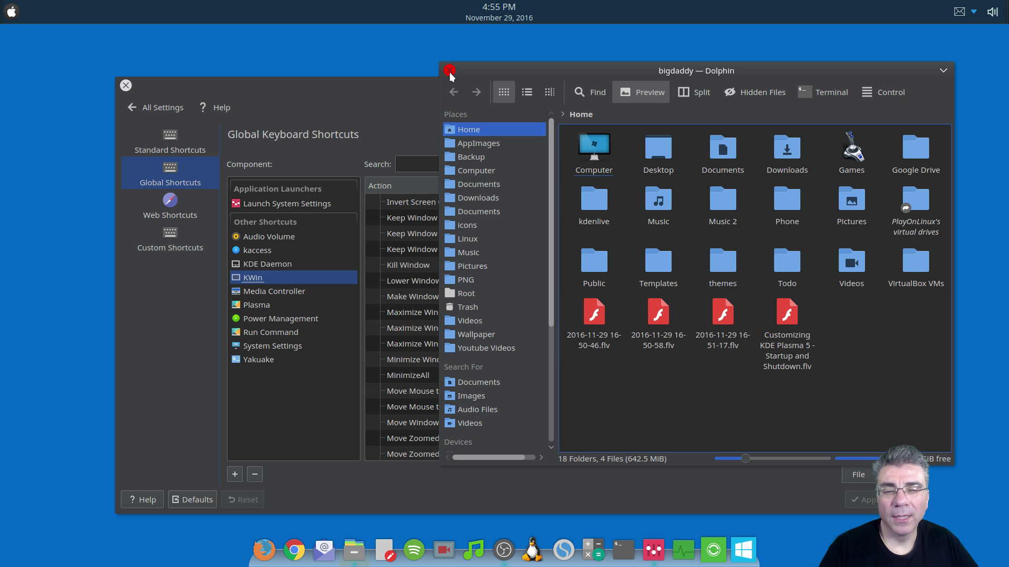
click(449, 72)
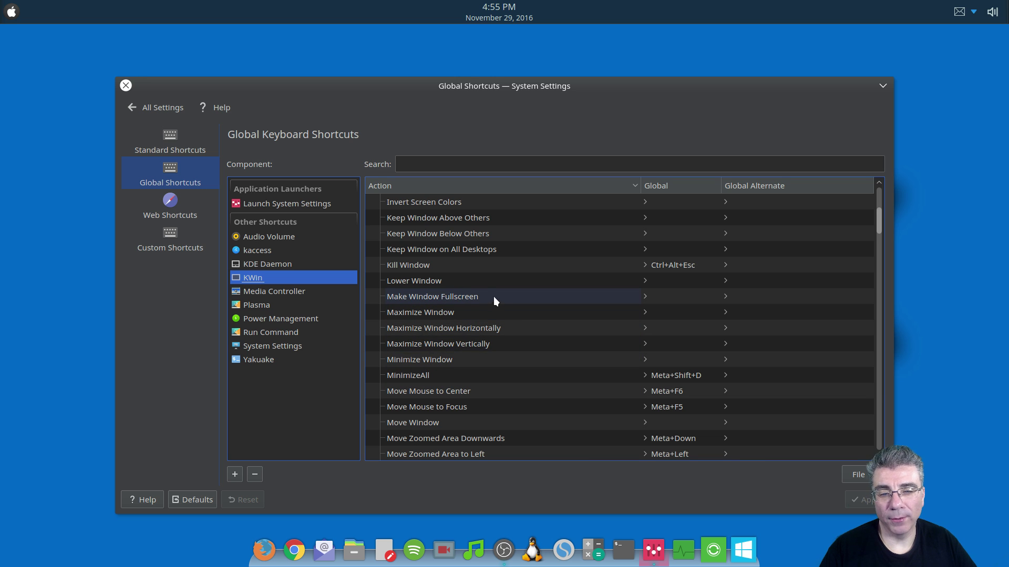
- Scroll KWin's list past Window to Screen 7 down to Zoom In (Alt+=) and Zoom Out (Alt+-)
scroll(493, 286, down, 2)
scroll(493, 286, down, 3)
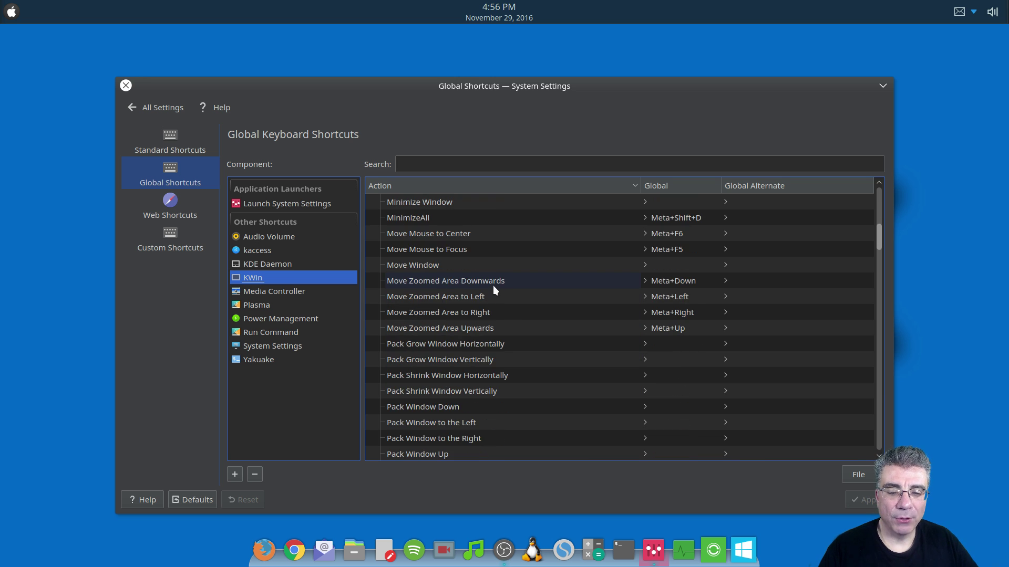
scroll(493, 286, down, 7)
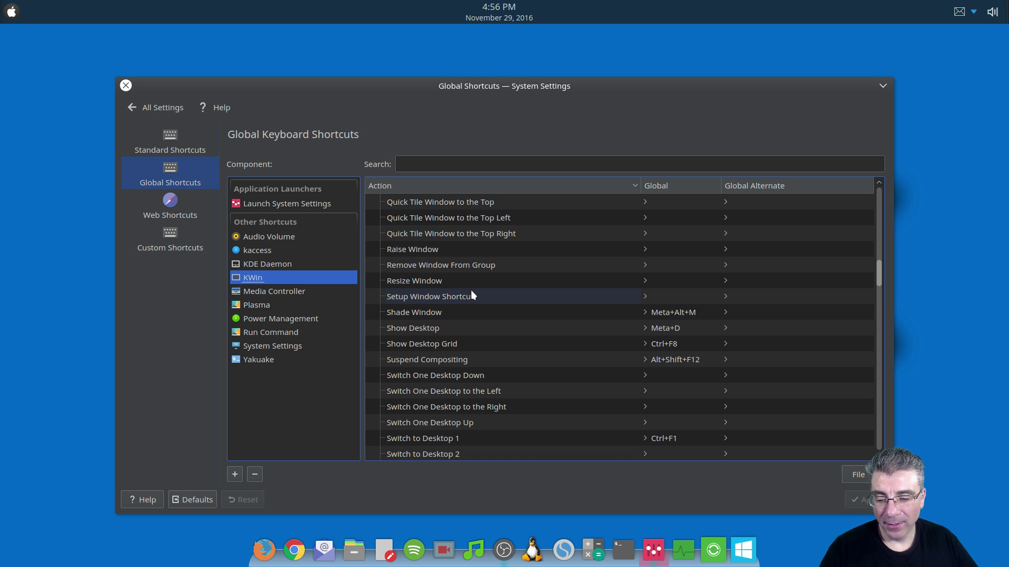
key(super+d)
key(super+d)
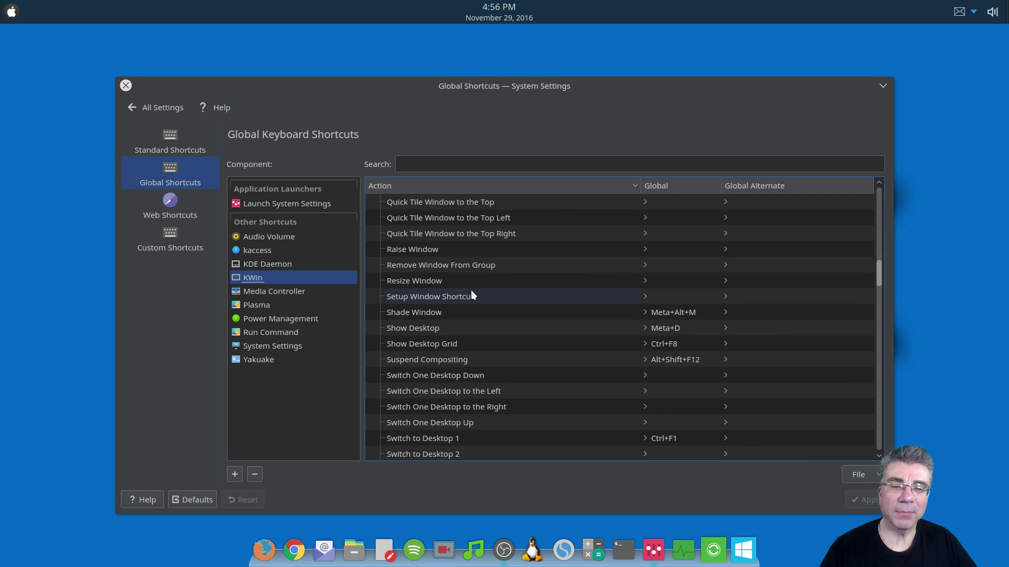
scroll(534, 292, down, 1)
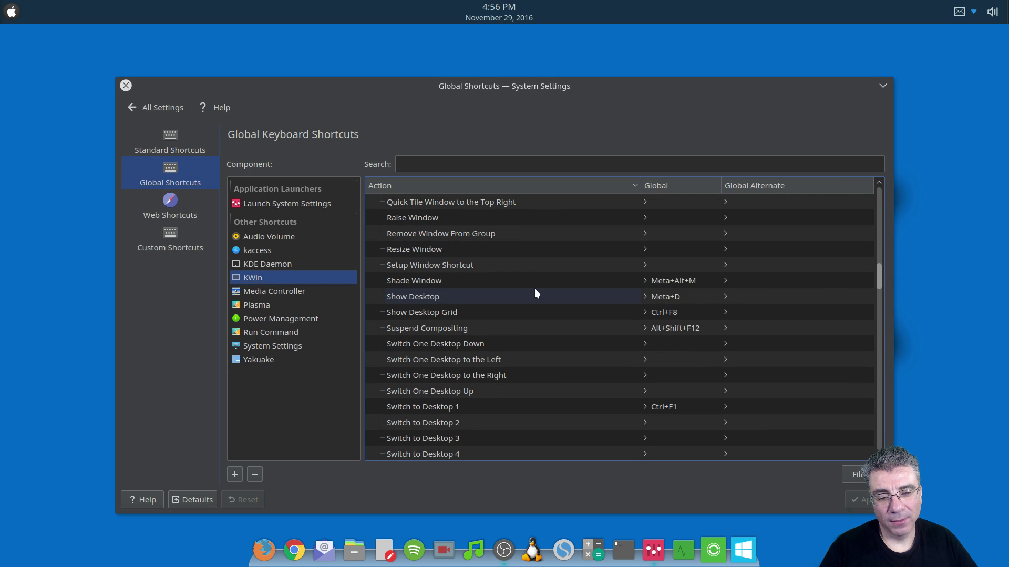
scroll(535, 295, down, 4)
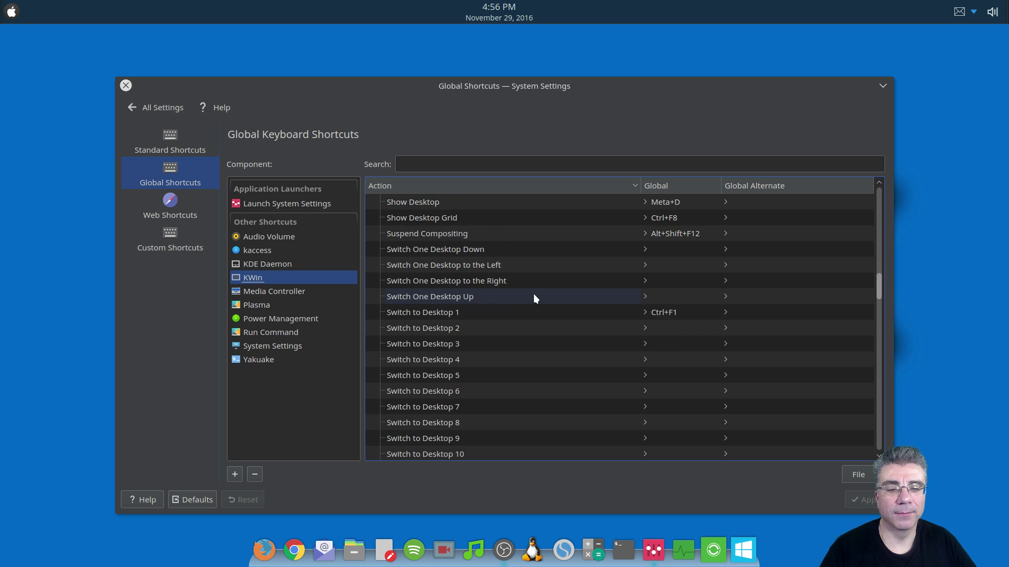
scroll(534, 297, down, 8)
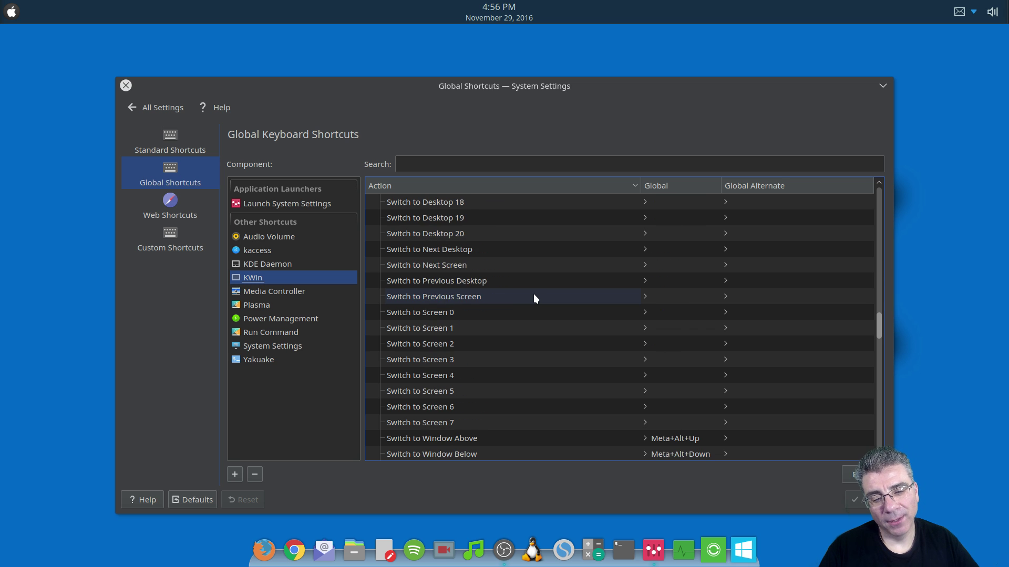
scroll(532, 294, down, 5)
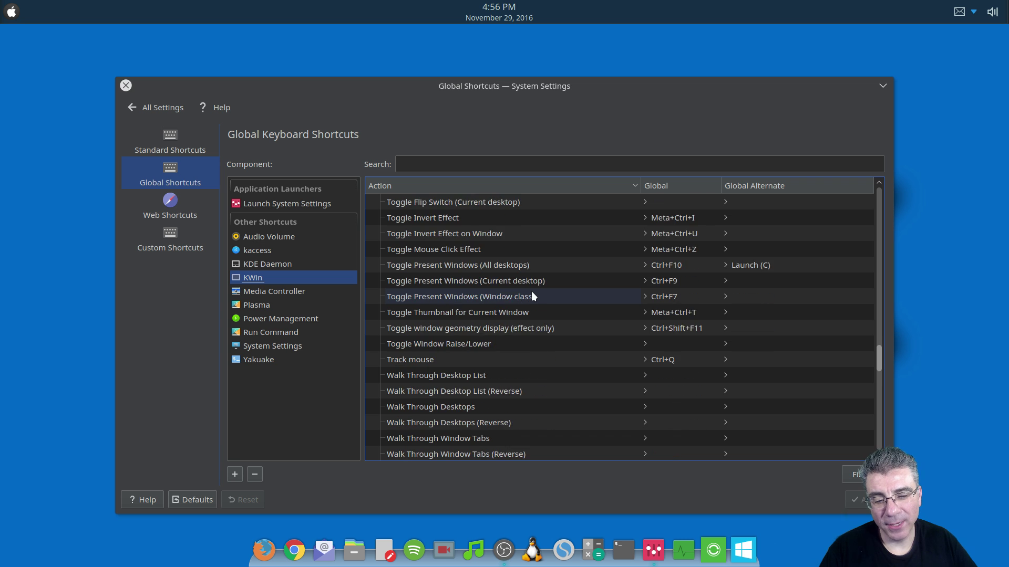
scroll(530, 291, down, 2)
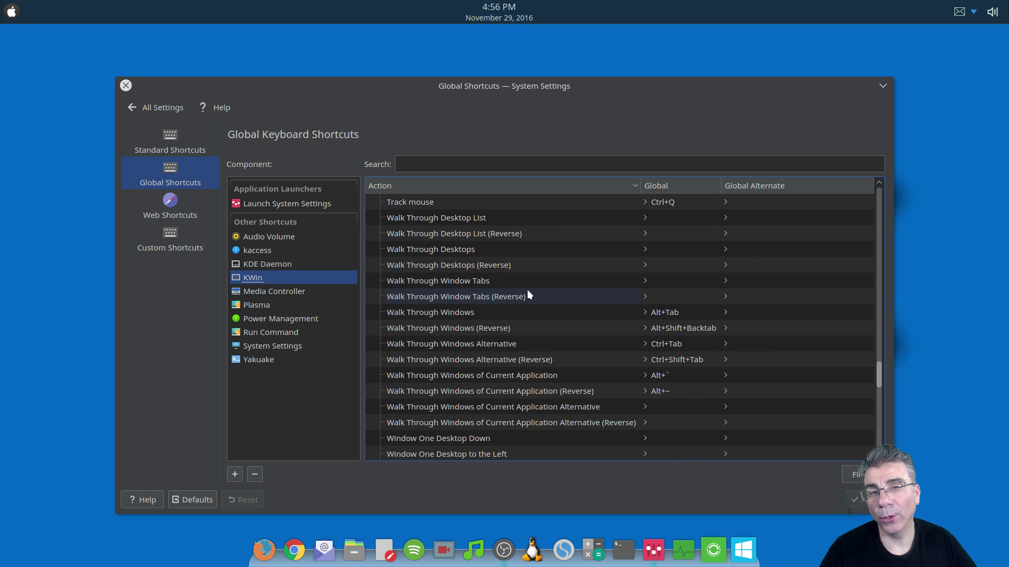
scroll(527, 289, down, 3)
scroll(527, 290, down, 1)
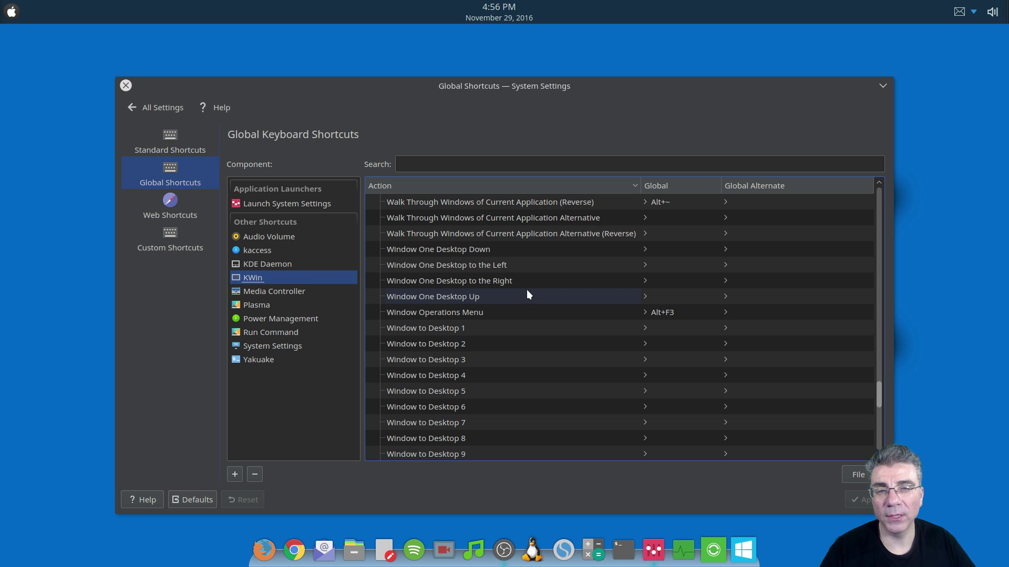
scroll(527, 291, down, 3)
scroll(527, 291, down, 5)
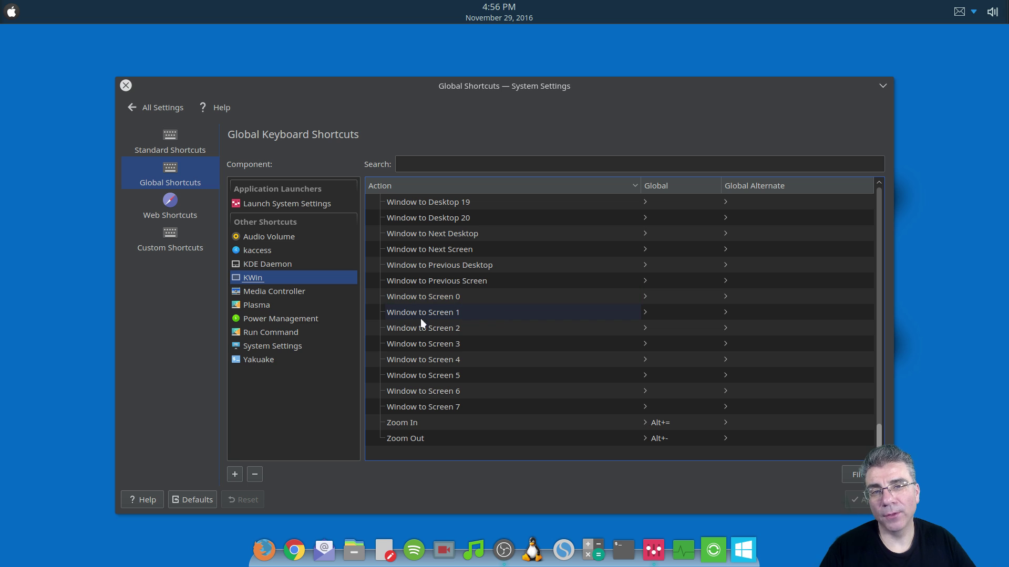
- Scan Plasma's shortcuts, then select Power Management showing Suspend on Meta+Shift+S
click(260, 307)
scroll(478, 348, down, 2)
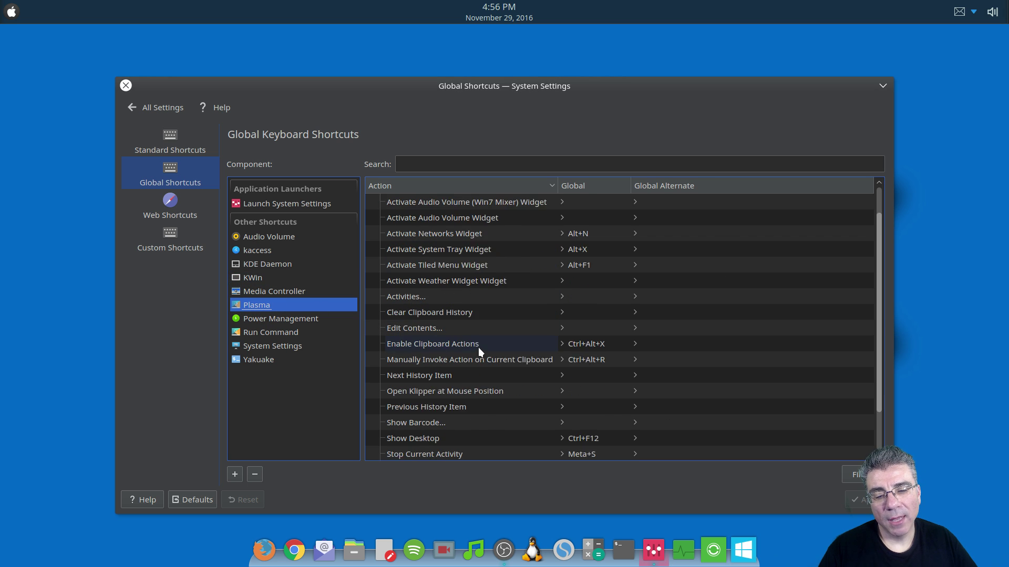
scroll(422, 328, up, 2)
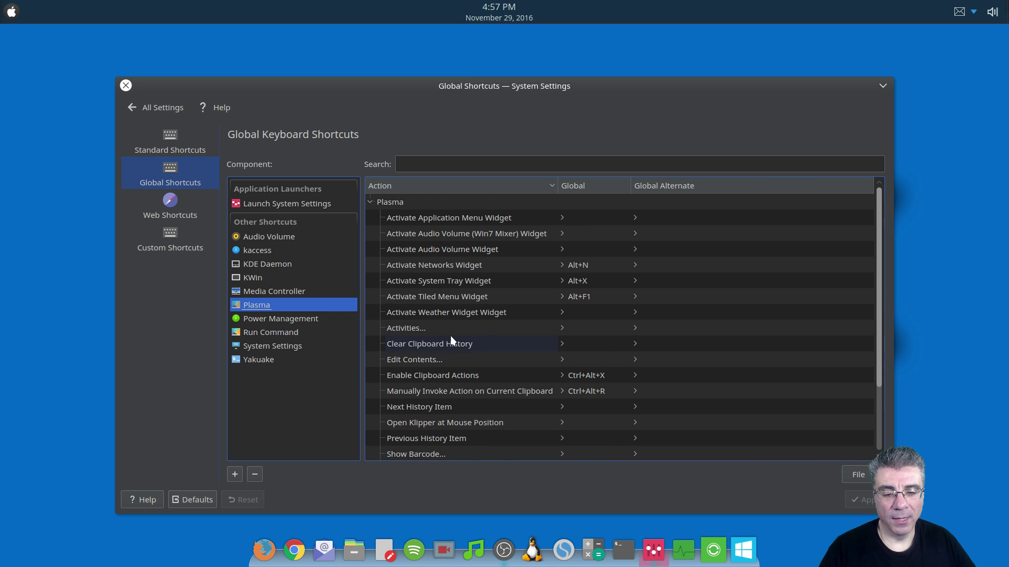
scroll(450, 336, down, 2)
click(290, 320)
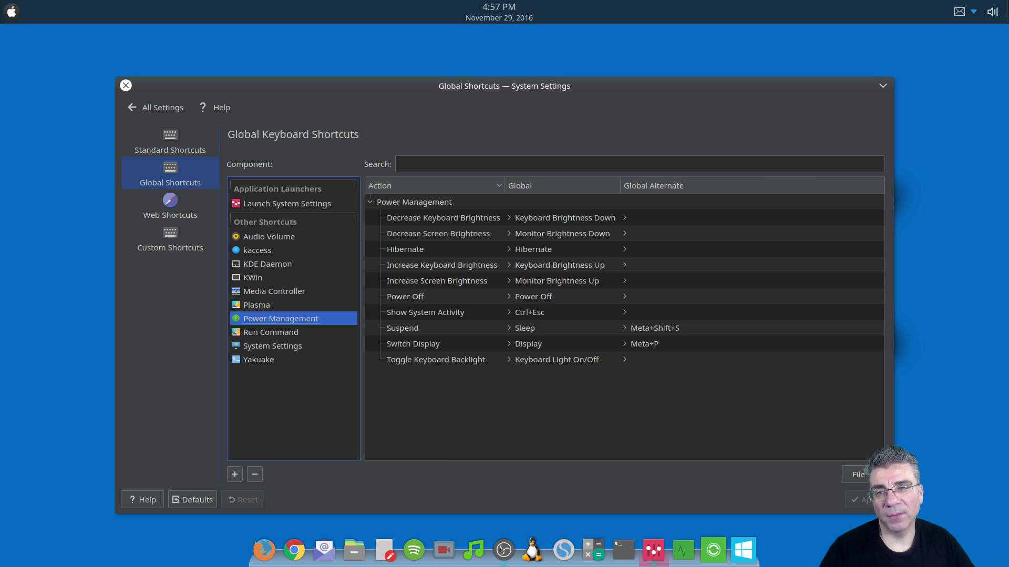
- Check Suspend in the launcher's power menu, then list System Settings shortcuts like Log Out on Ctrl+Alt+Del
click(12, 11)
click(18, 338)
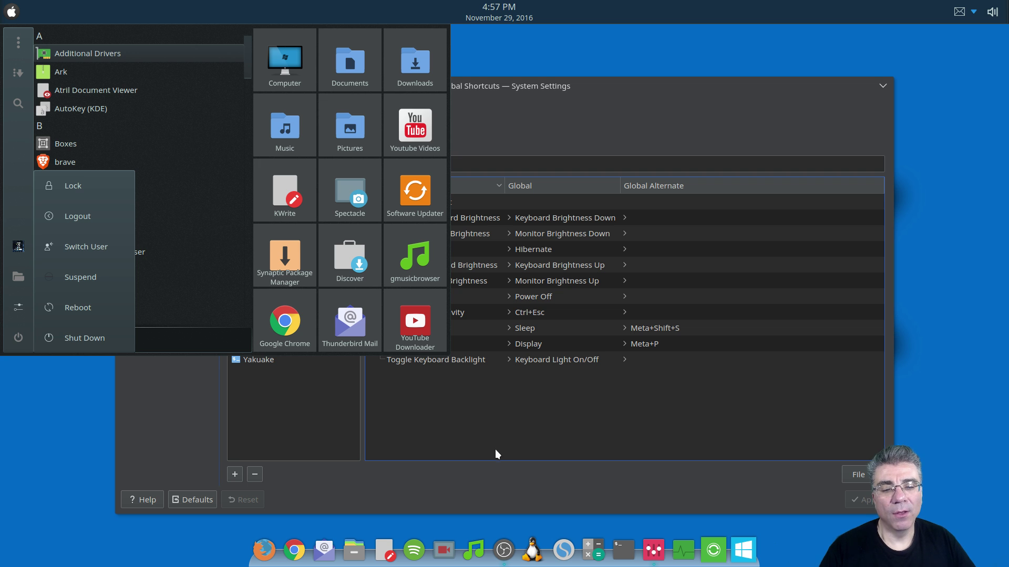
click(481, 462)
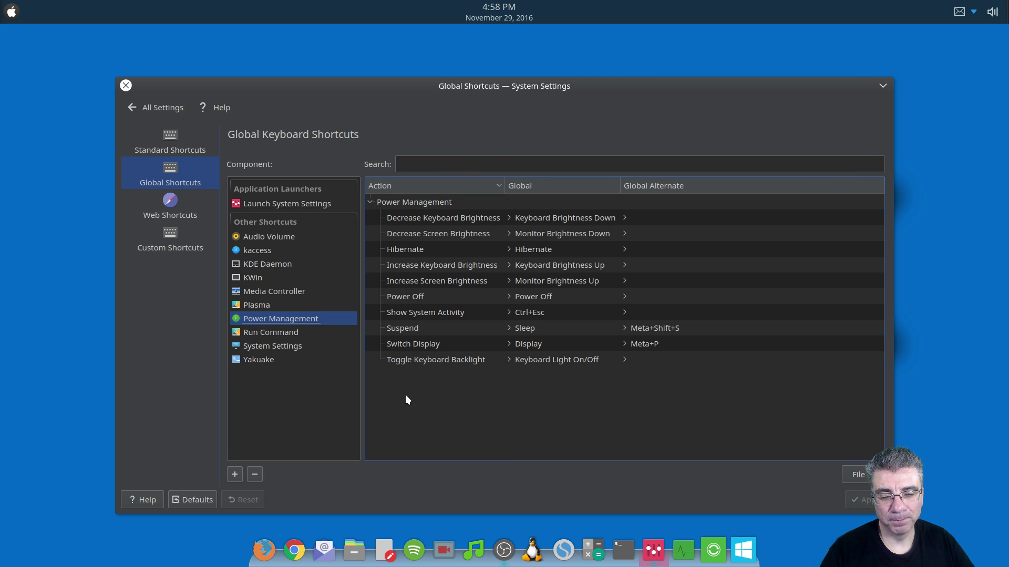
click(279, 346)
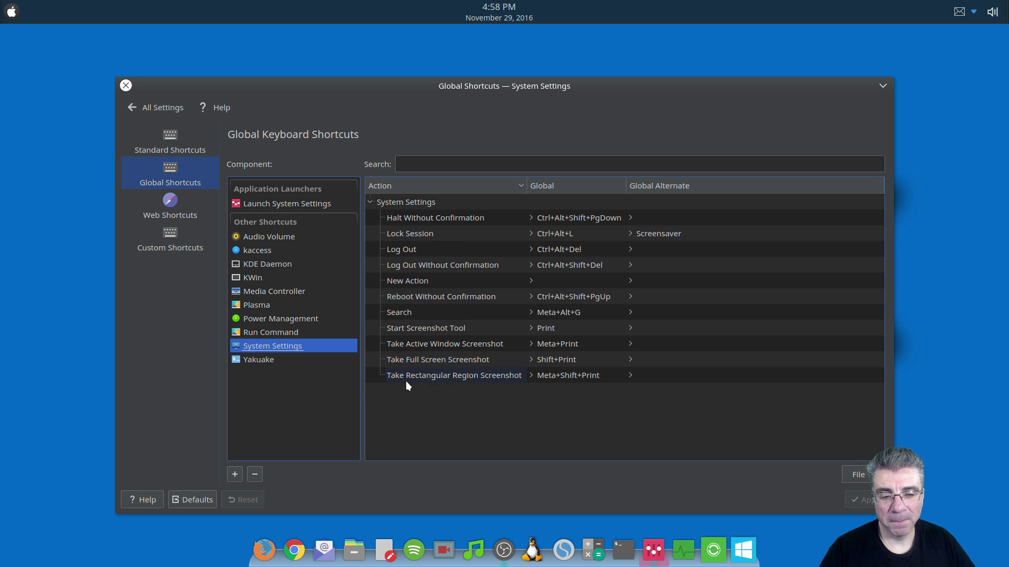
- Select Run Command to show Alt+Space with Alt+F2 as its alternate
click(292, 336)
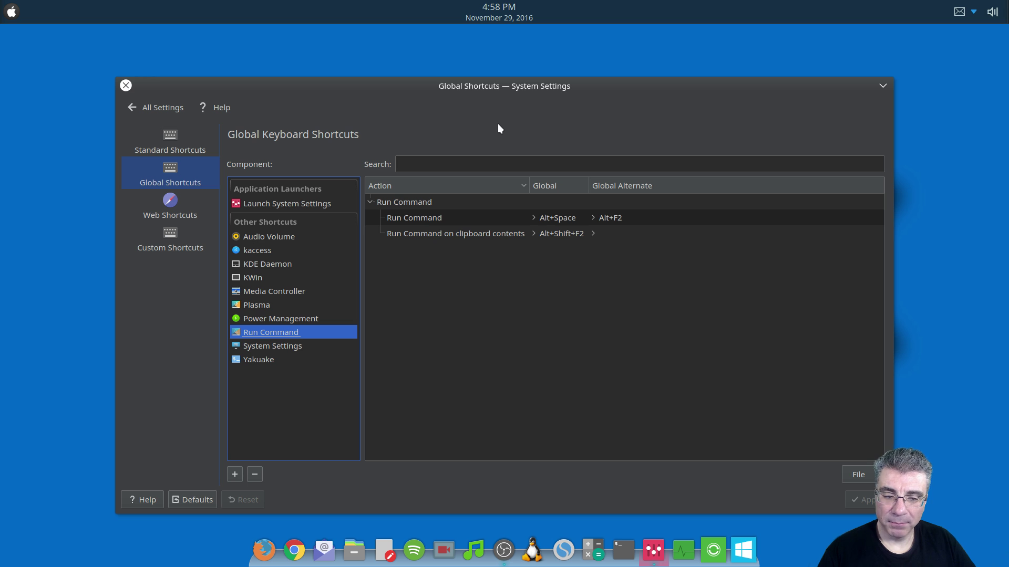
- Summon KRunner with Alt+Space, run Konsole via 'ko', close it, then reselect System Settings
key(alt+space)
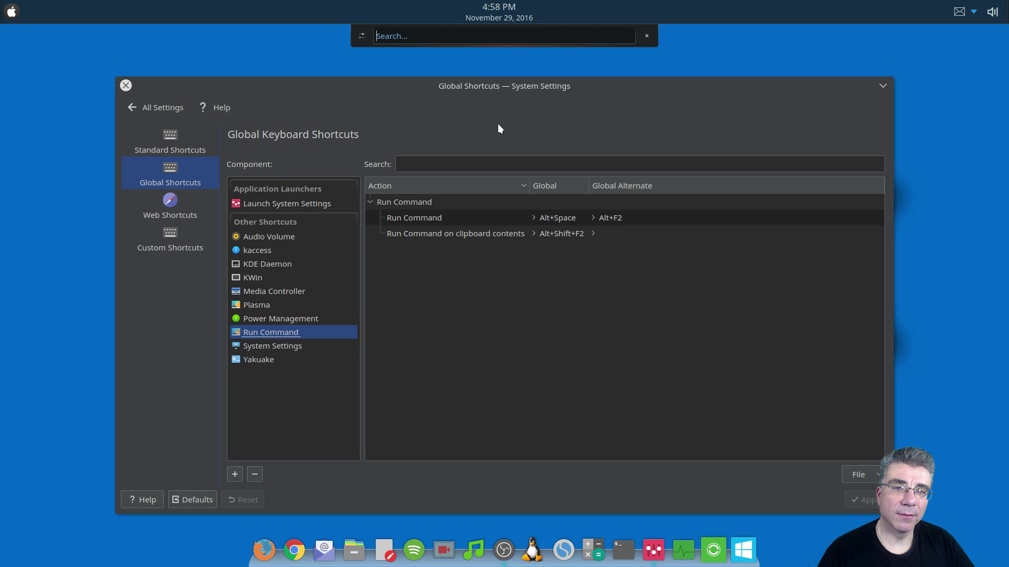
key(Escape)
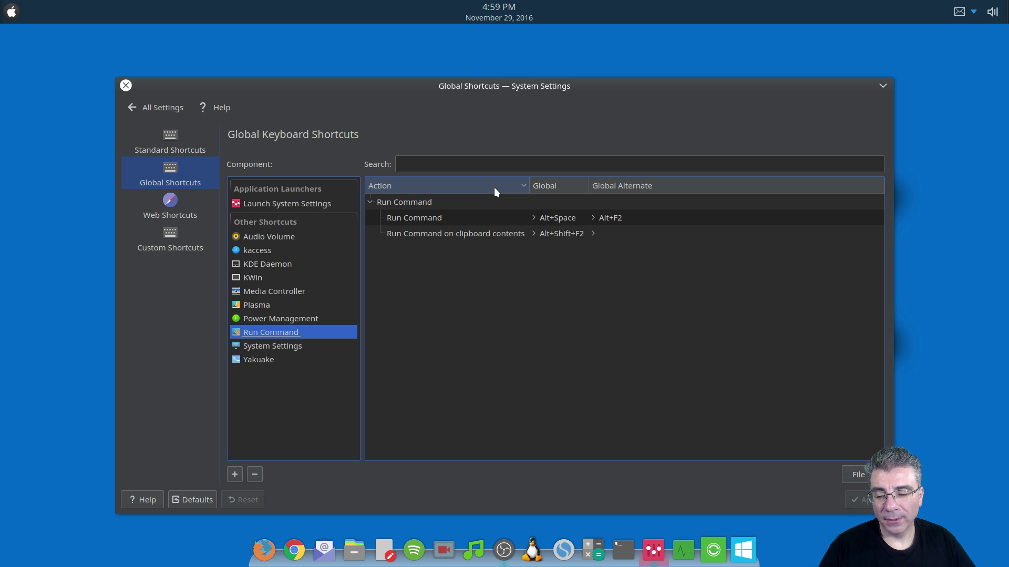
key(alt+space)
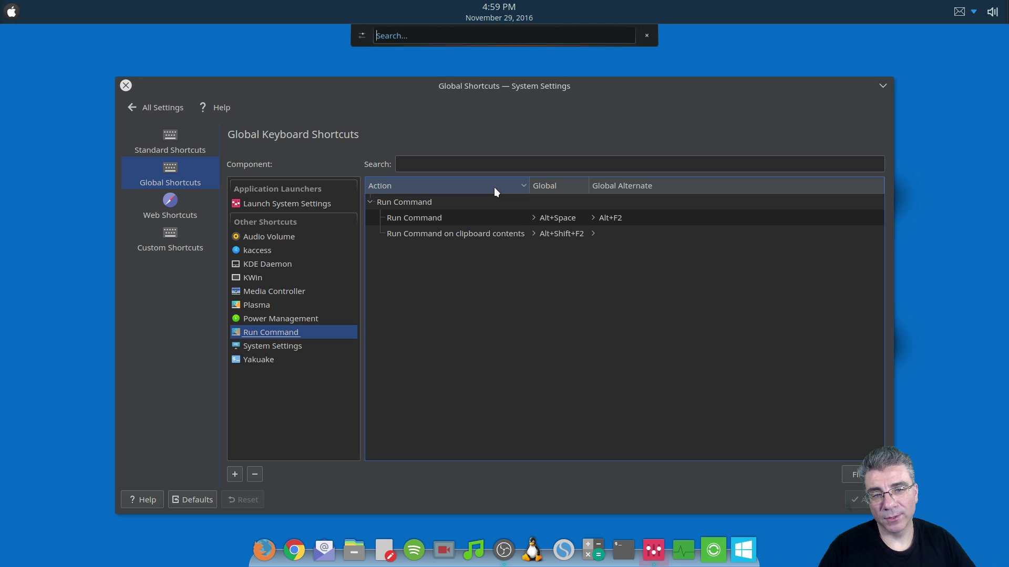
text(konso)
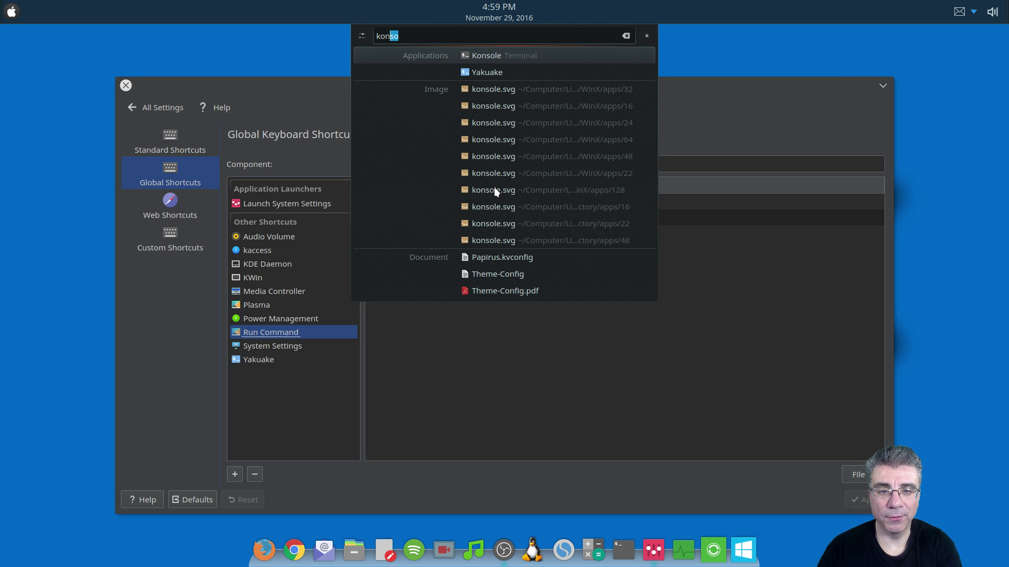
key(Return)
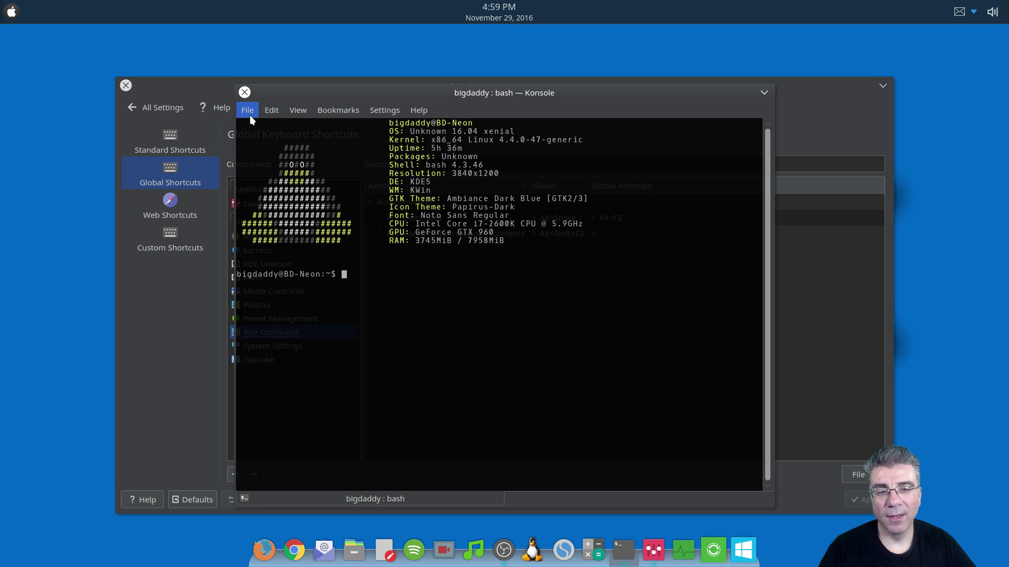
click(244, 96)
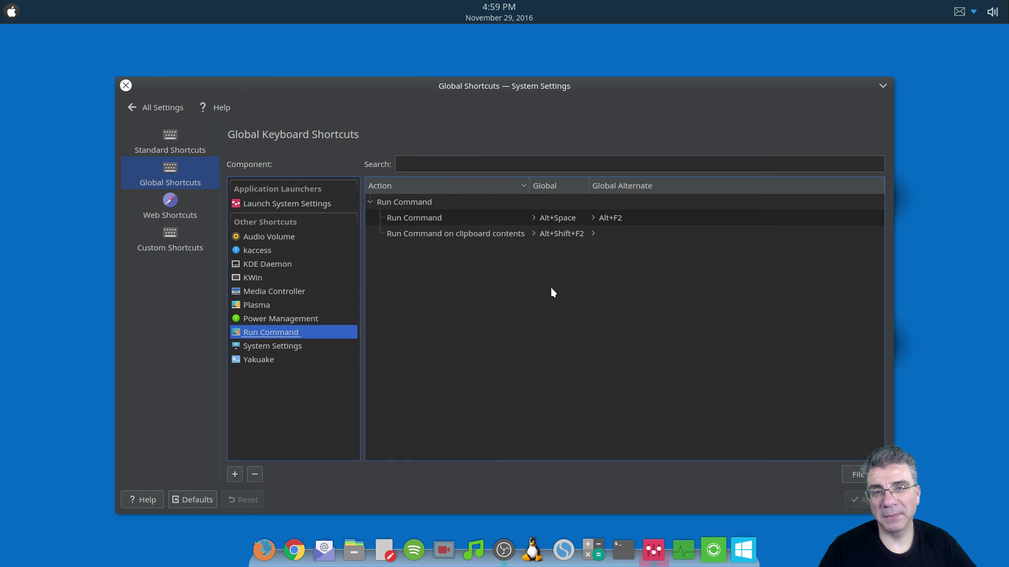
click(293, 346)
- Select Yakuake to show Open/Retract Yakuake bound to F12
click(275, 362)
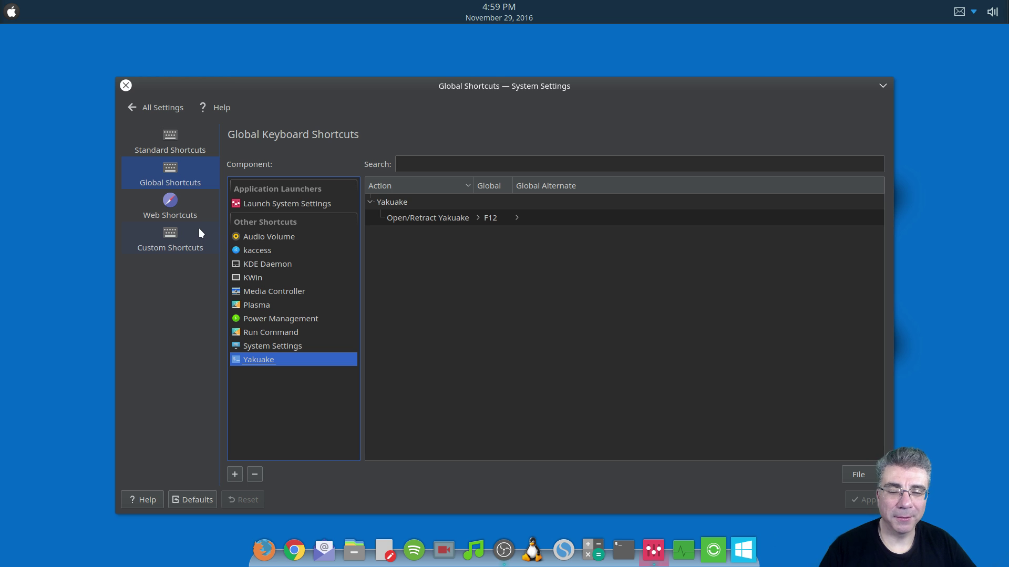
- Show the Web Shortcuts page and scroll through keywords such as bing, cia and deb
click(178, 207)
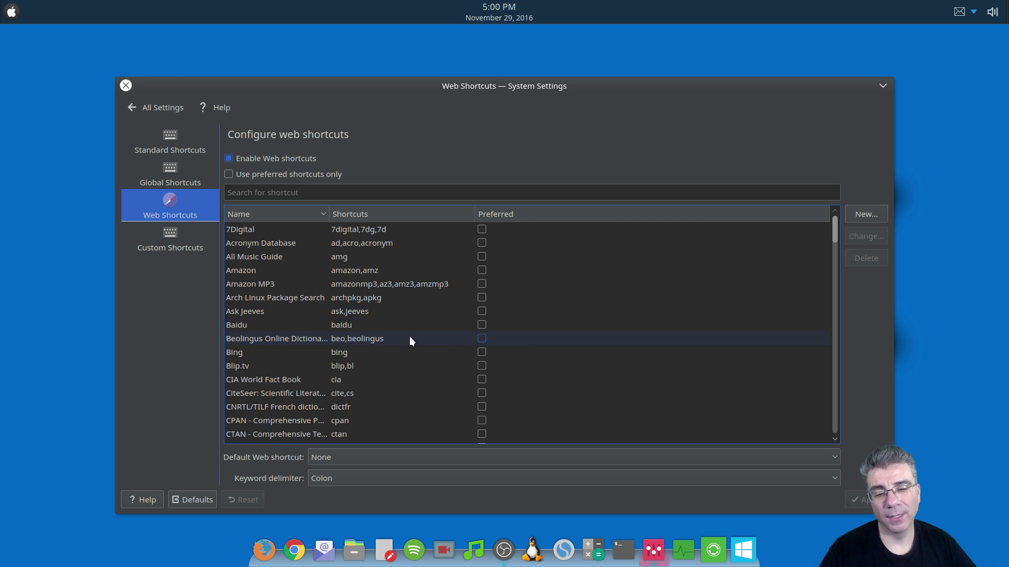
scroll(377, 268, down, 3)
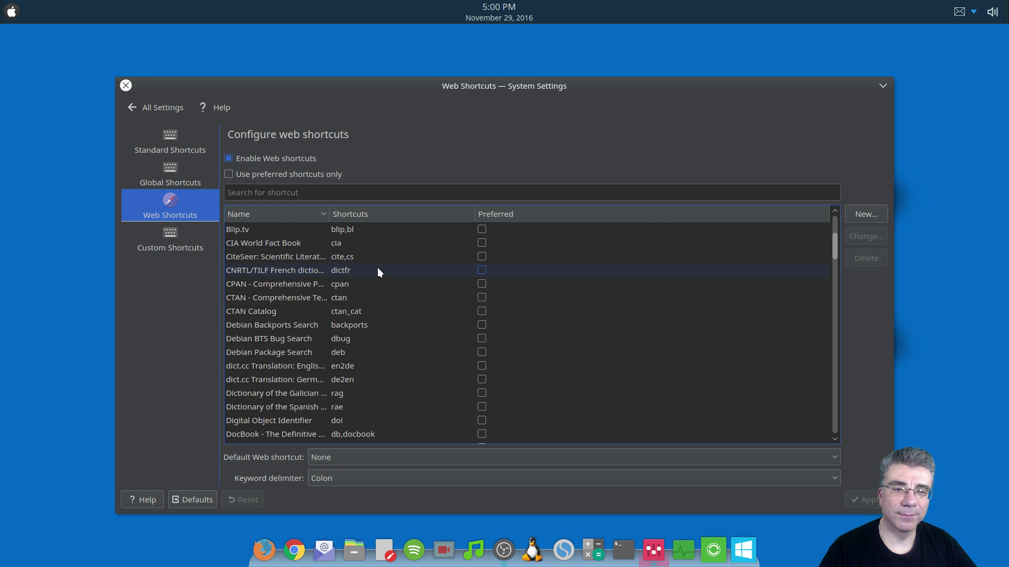
scroll(357, 278, up, 3)
- On the Custom Shortcuts page, preview the New > Global Shortcut context menu, then dismiss it
click(165, 234)
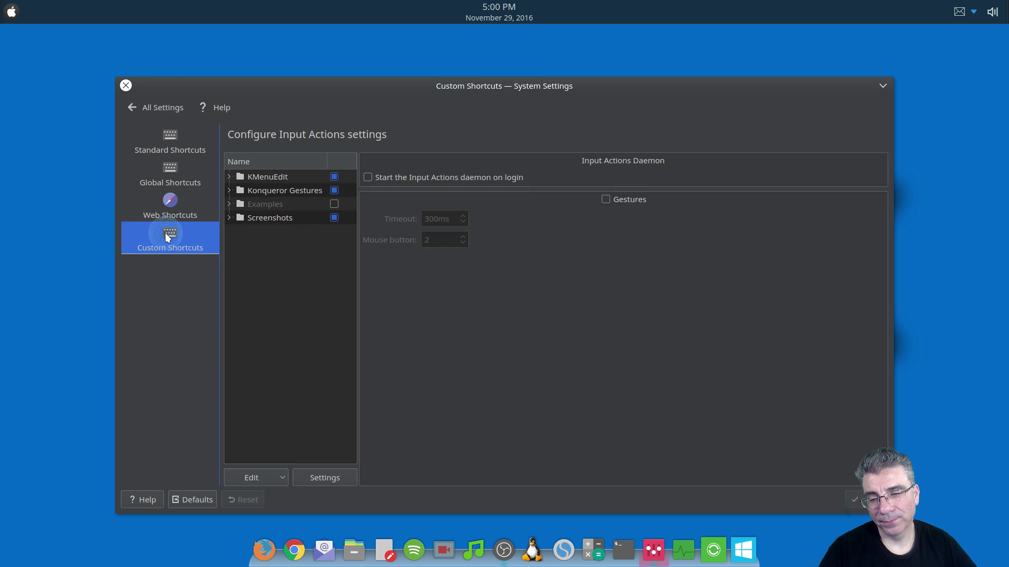
right_click(269, 284)
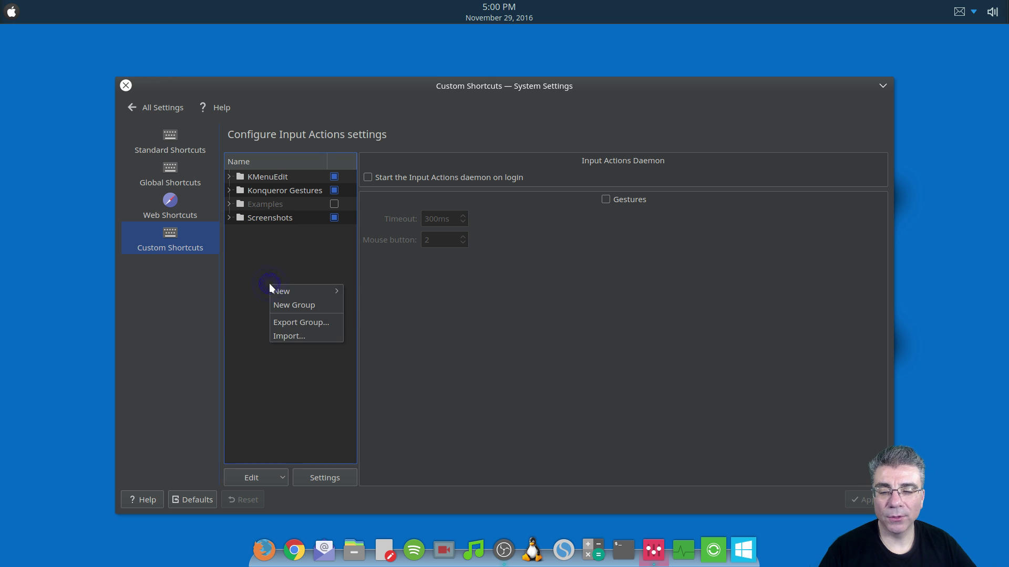
mouse_move(276, 288)
mouse_move(374, 295)
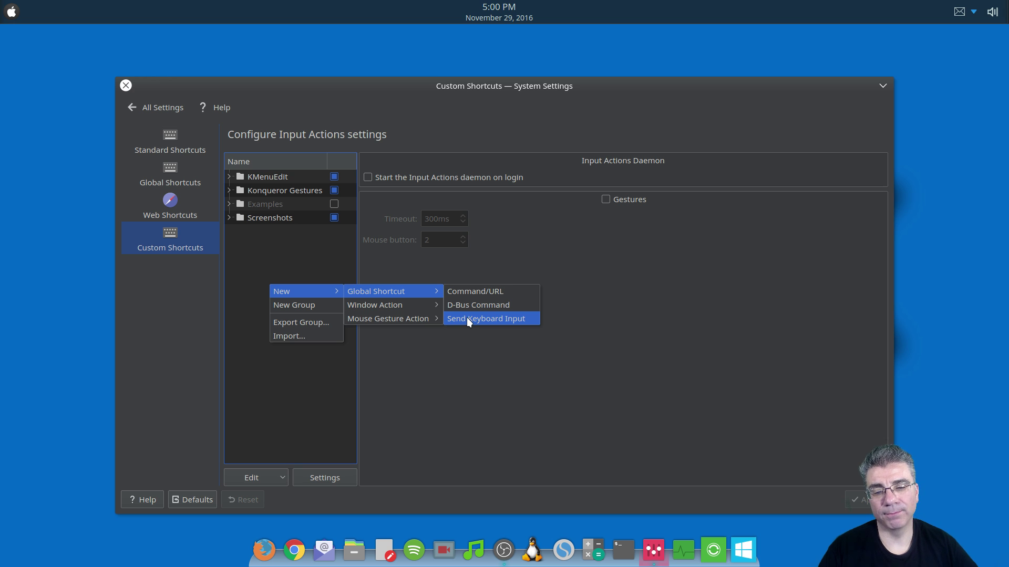
key(Escape)
key(Escape)
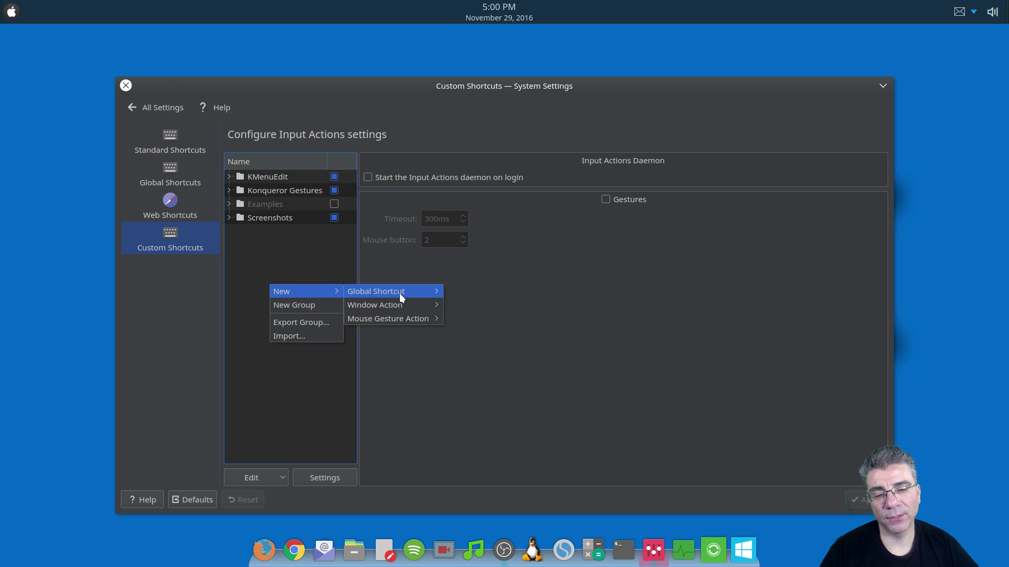
click(304, 396)
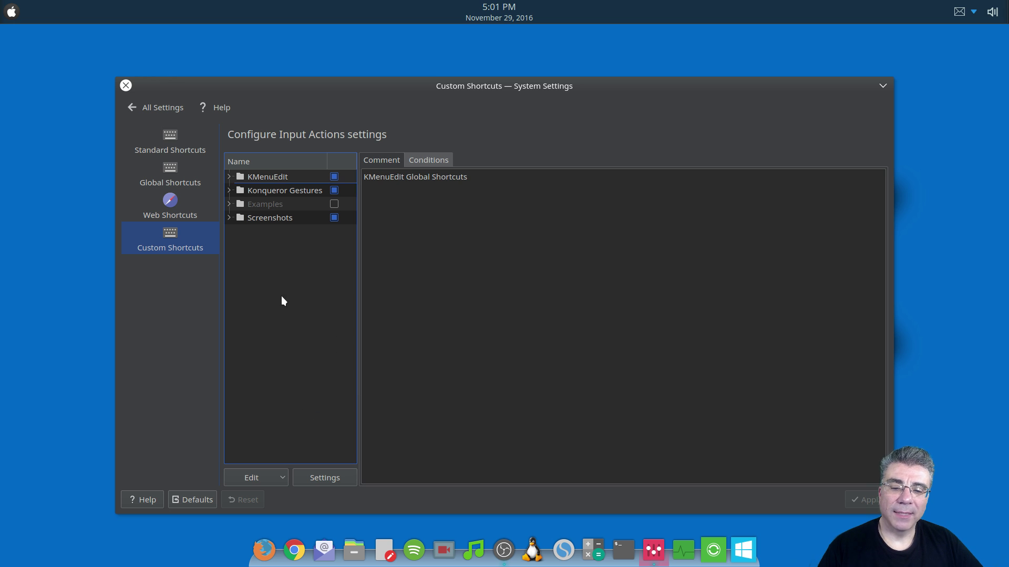
click(163, 105)
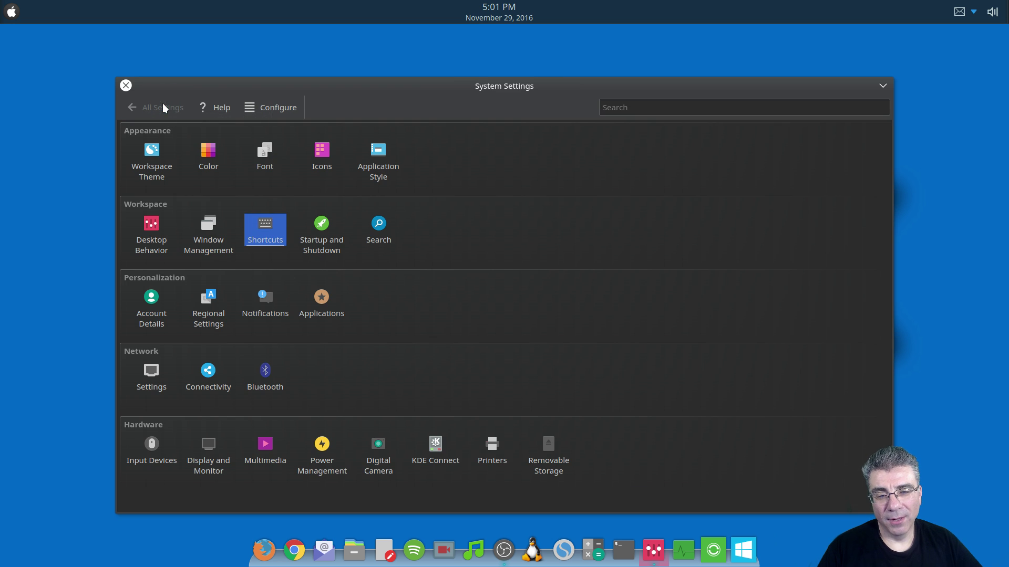
mouse_move(270, 231)
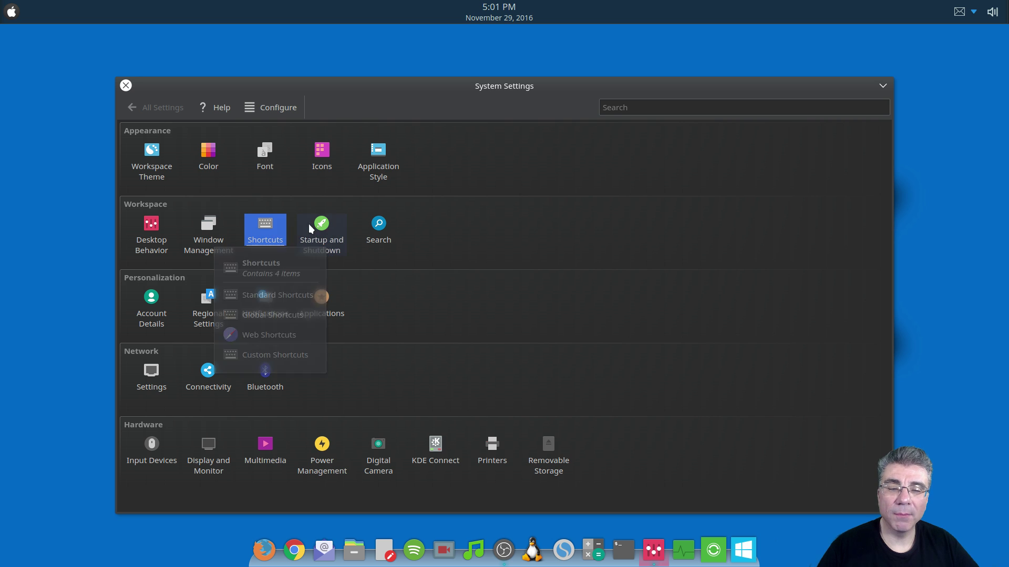
mouse_move(315, 225)
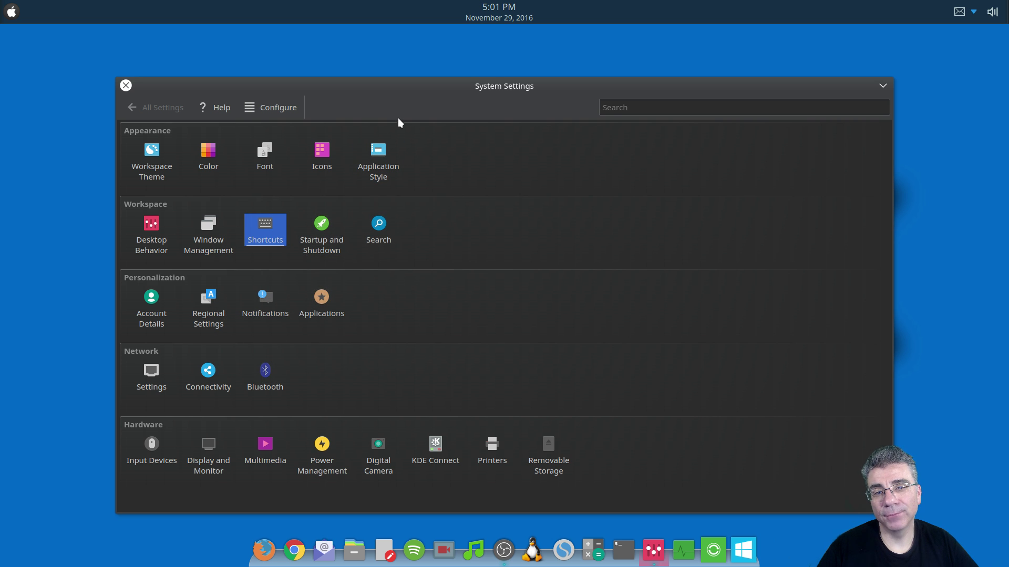